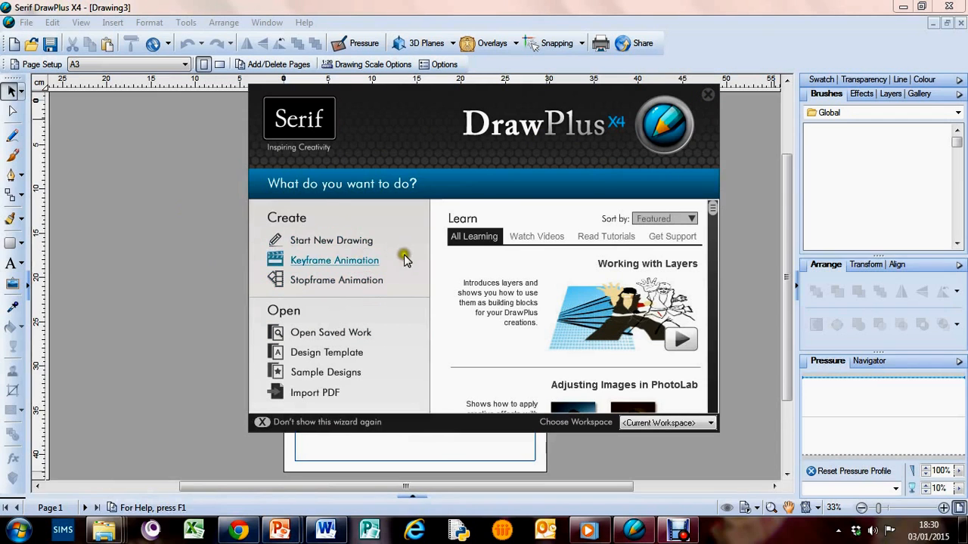
Start a new drawing from scratch using the regular A4 portrait page
left_click(327, 241)
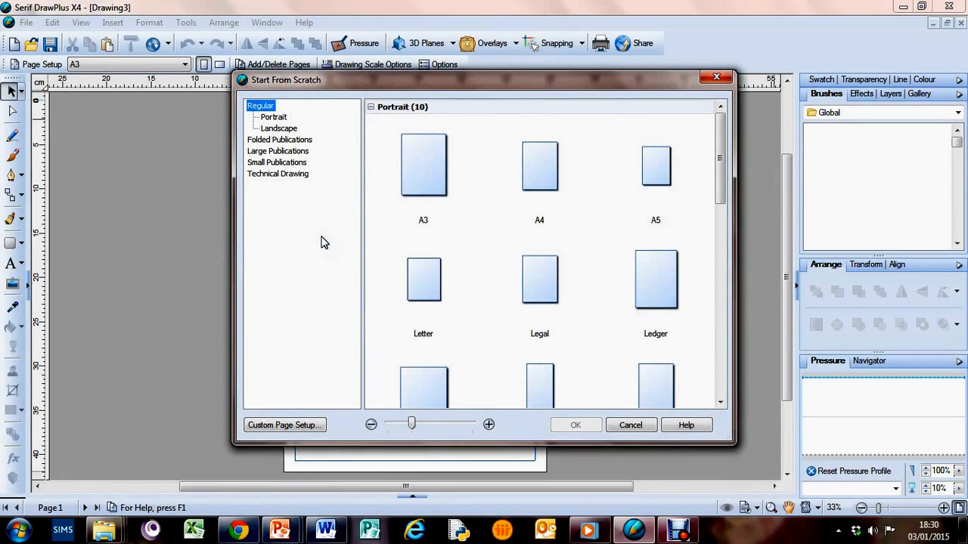
left_click_drag(722, 133, 731, 113)
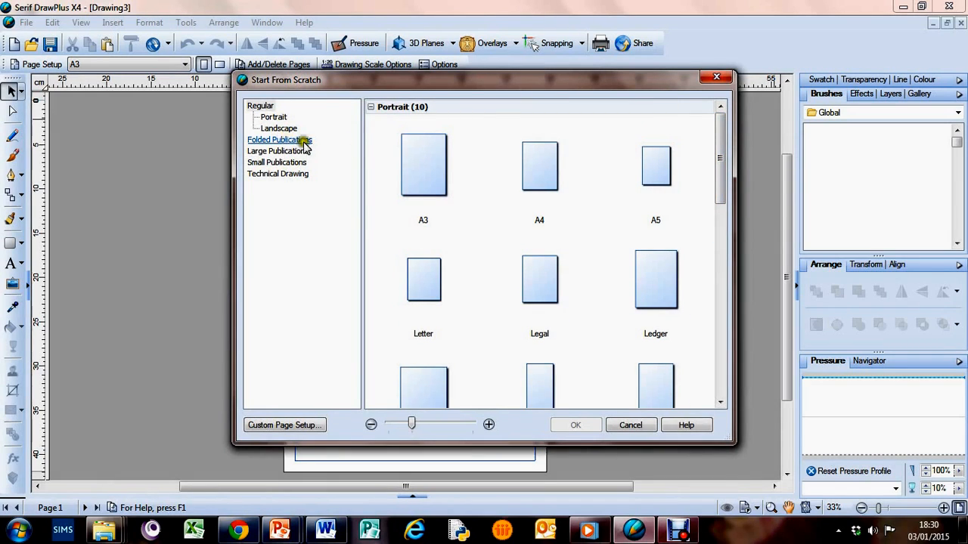
left_click(508, 178)
left_click(575, 428)
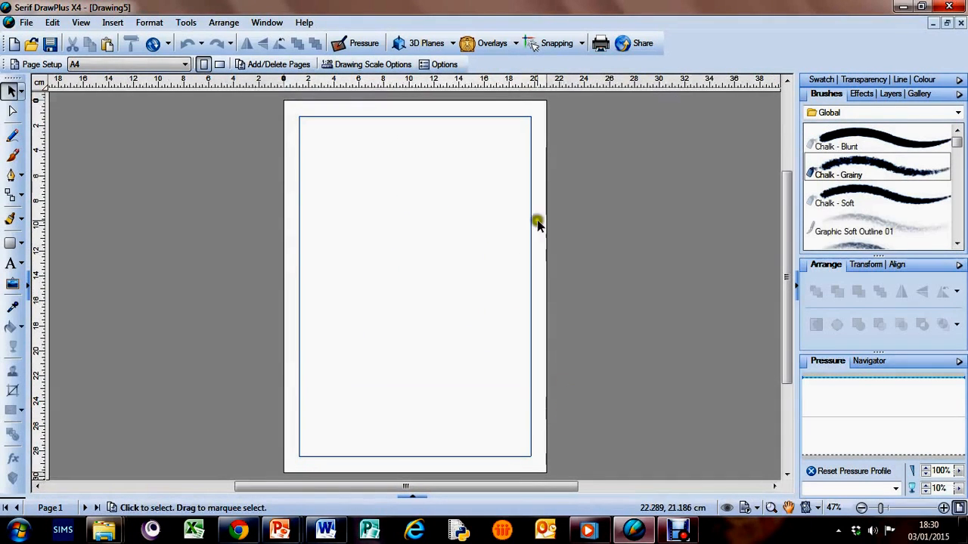
left_click(262, 22)
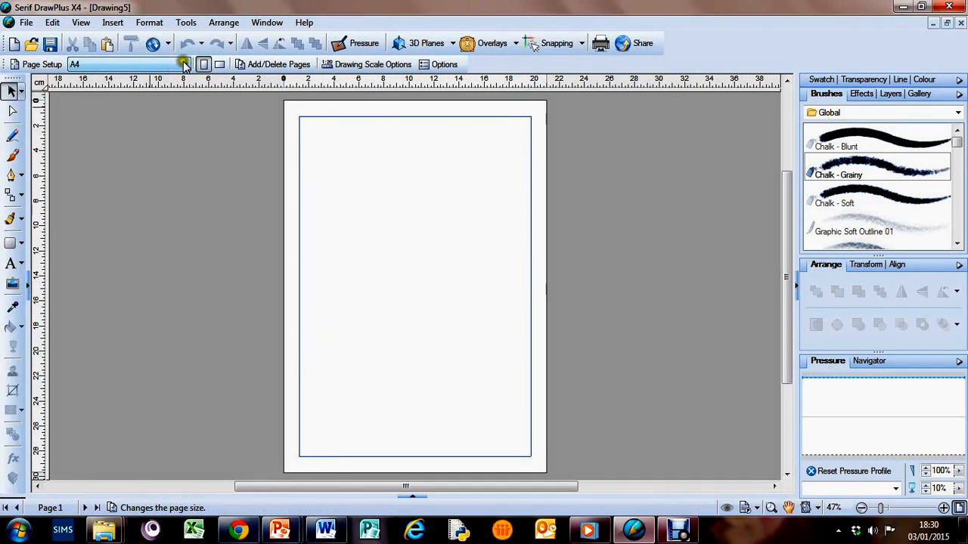
left_click(186, 65)
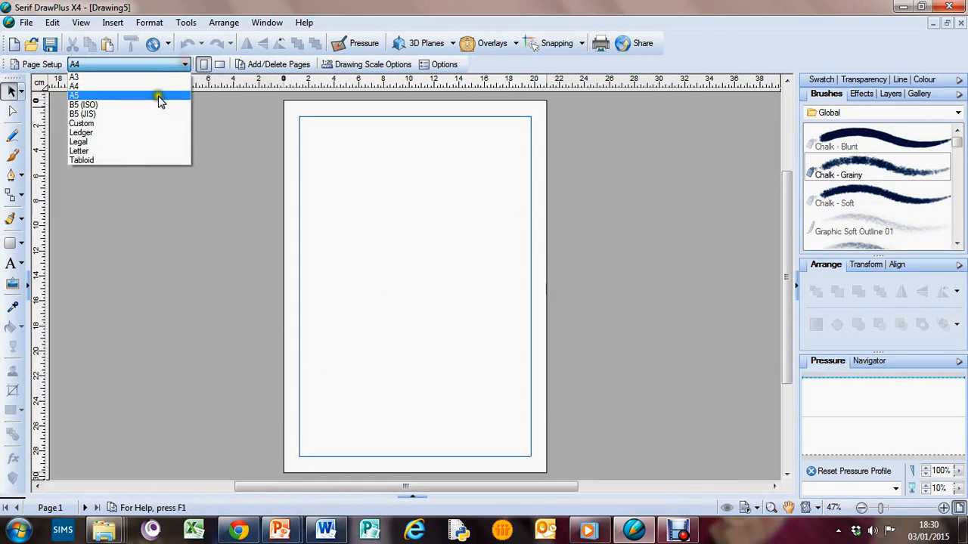
left_click(151, 119)
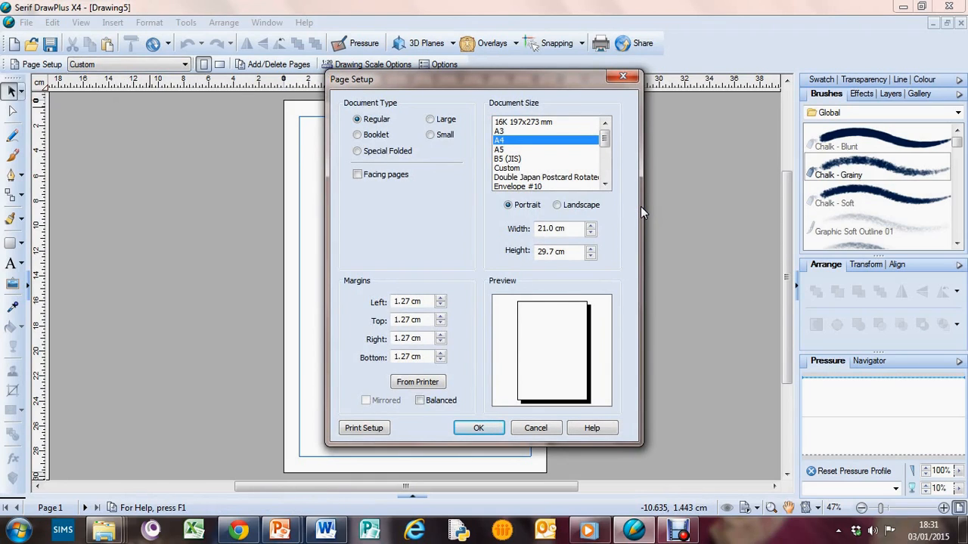
left_click(495, 230)
left_click(536, 428)
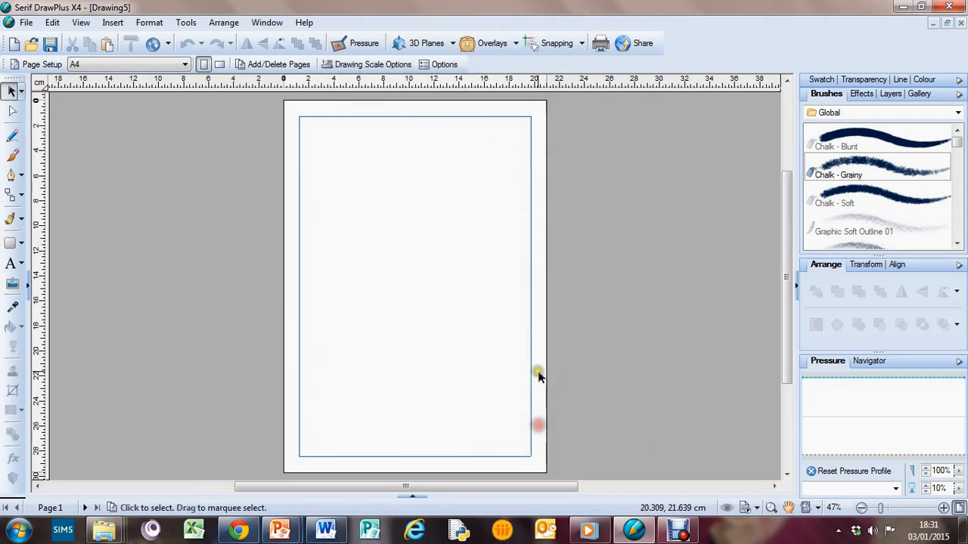
Change the ruler units to Pixels in the layout display options
left_click(186, 21)
left_click(221, 251)
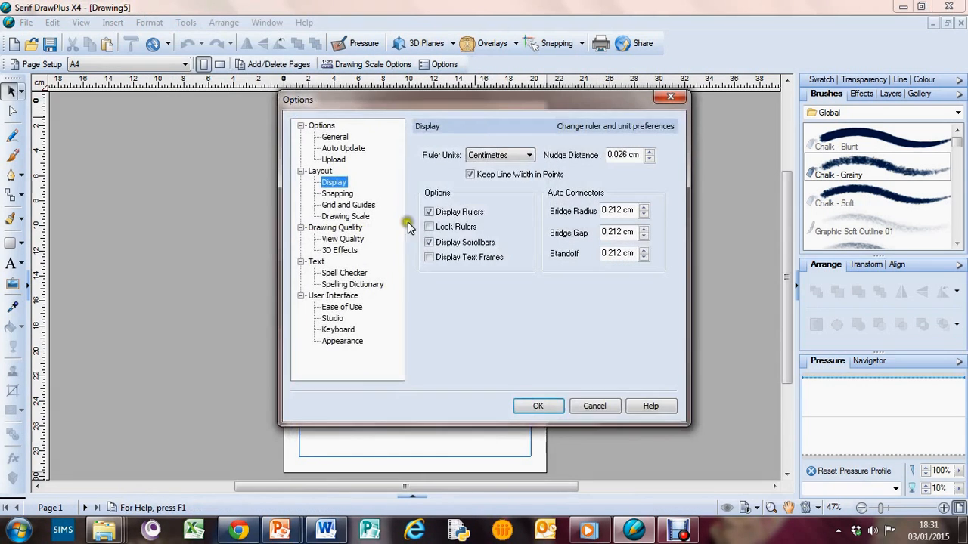
left_click(335, 137)
left_click(334, 182)
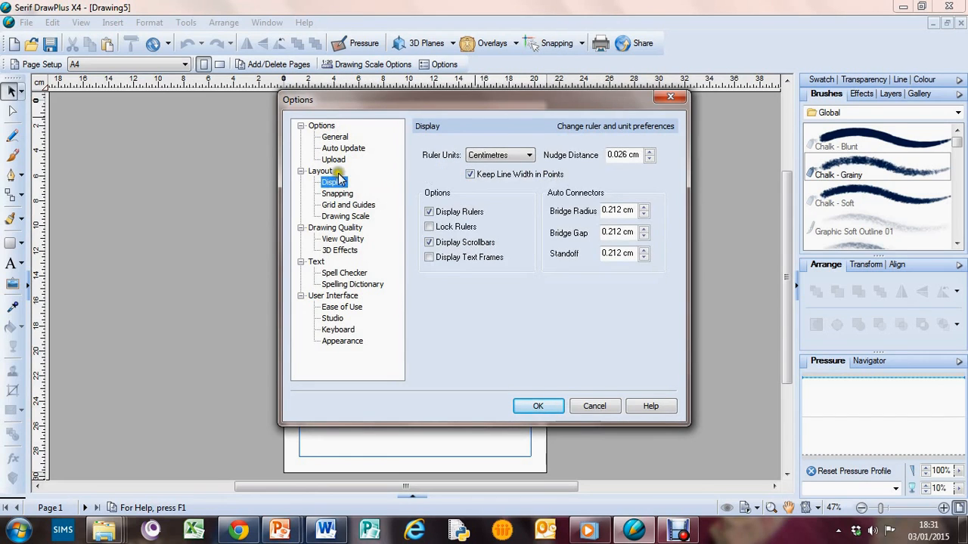
left_click(491, 154)
left_click(493, 169)
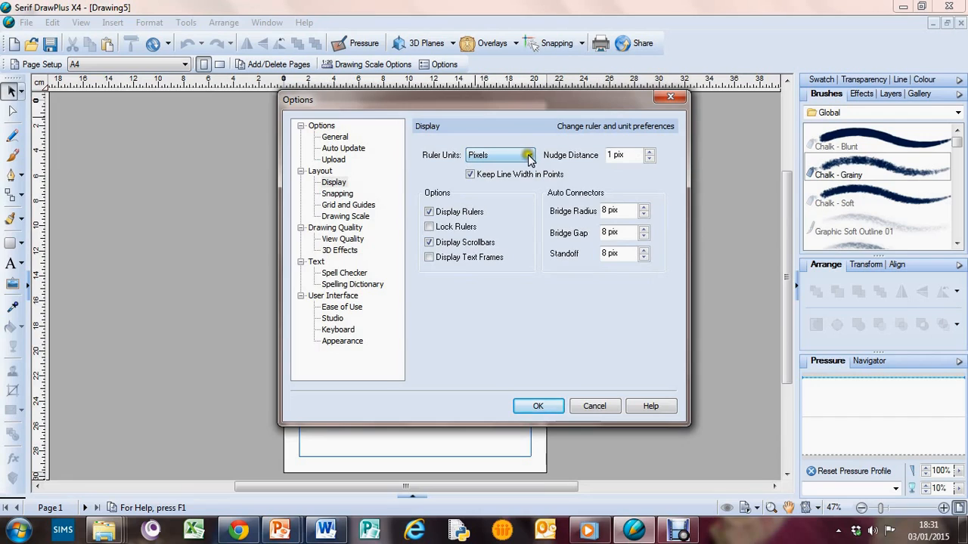
left_click(539, 407)
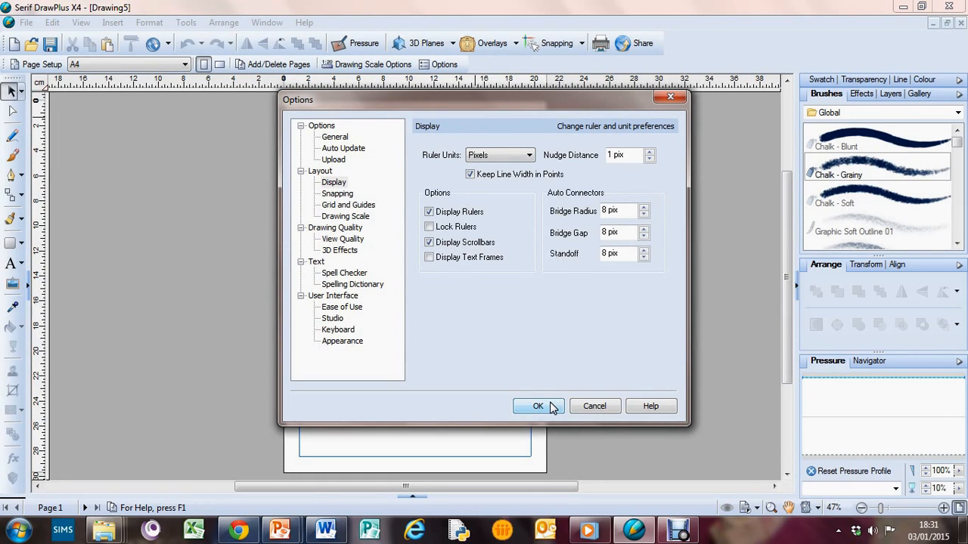
left_click(538, 406)
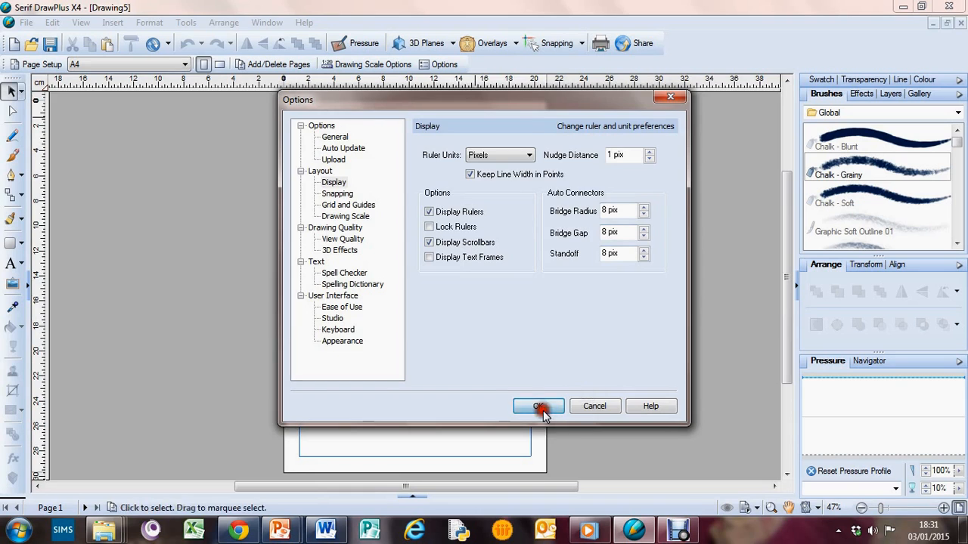
Set a custom page size with a width of 300 pixels and a height of 200 pixels
left_click(185, 65)
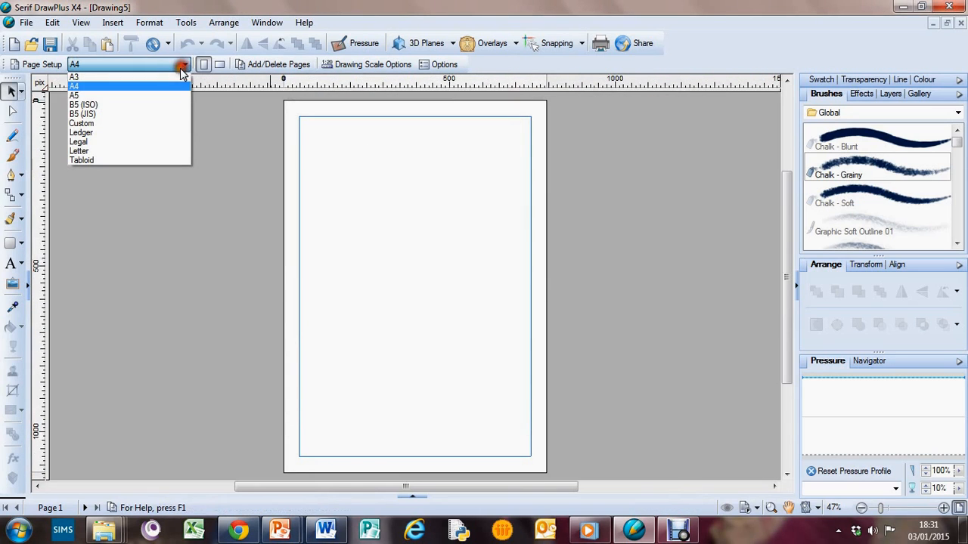
left_click(162, 124)
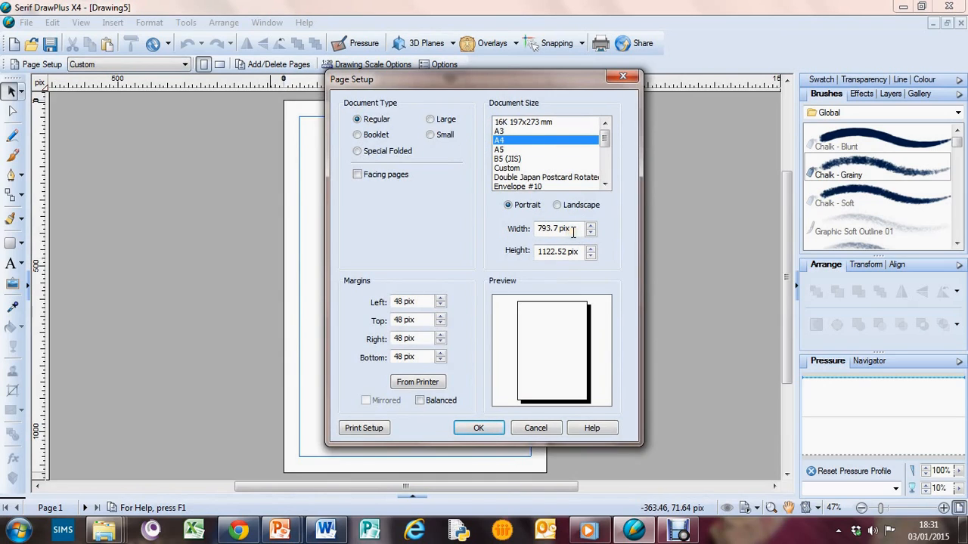
left_click_drag(577, 229, 476, 222)
type("300")
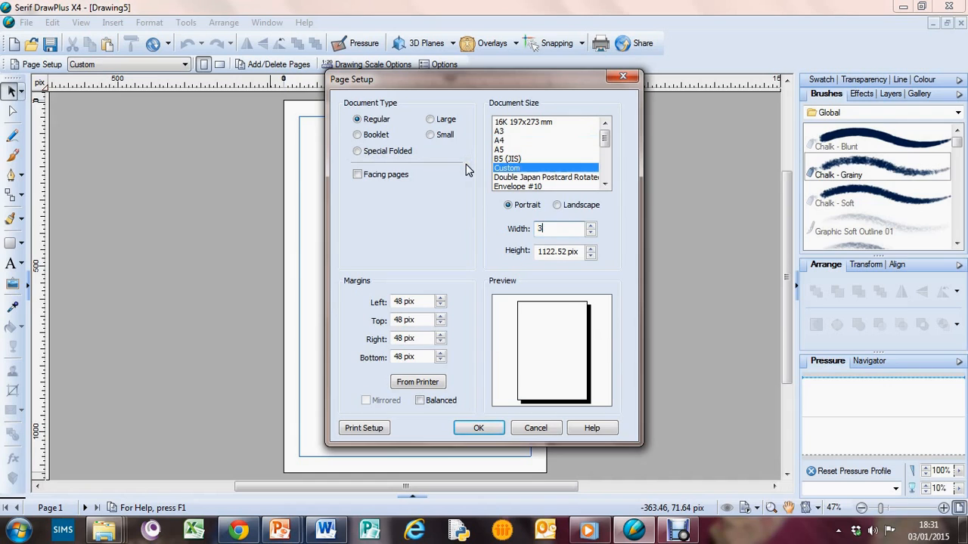
key("Tab")
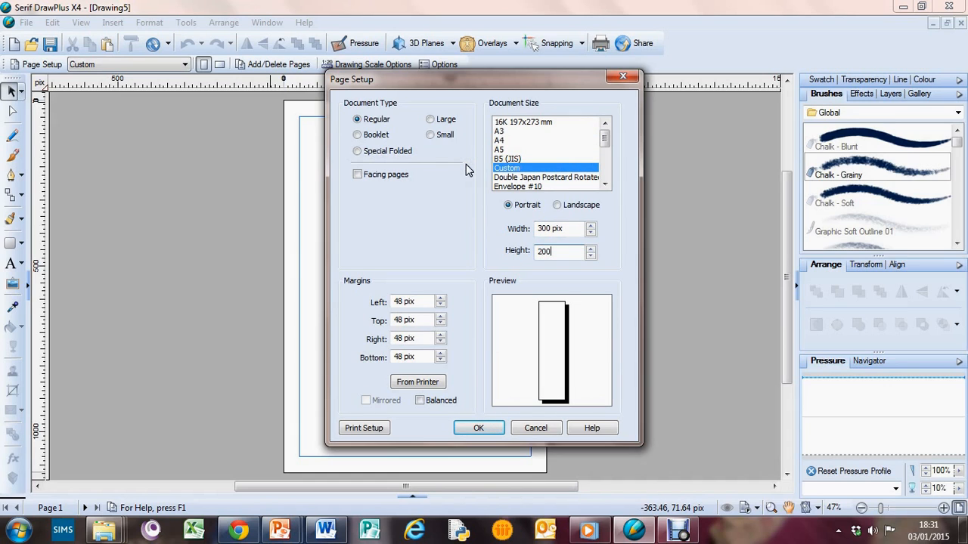
left_click(568, 226)
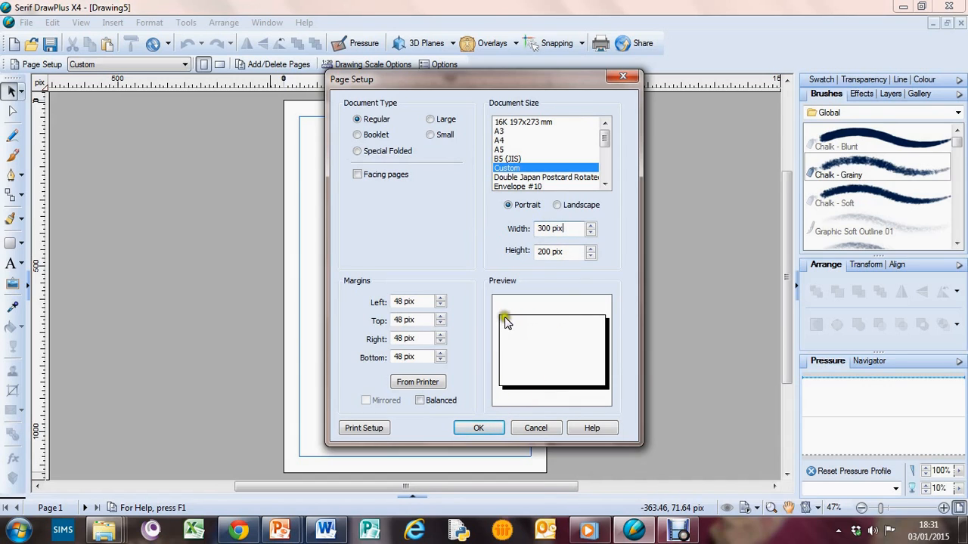
left_click(563, 306)
left_click(488, 428)
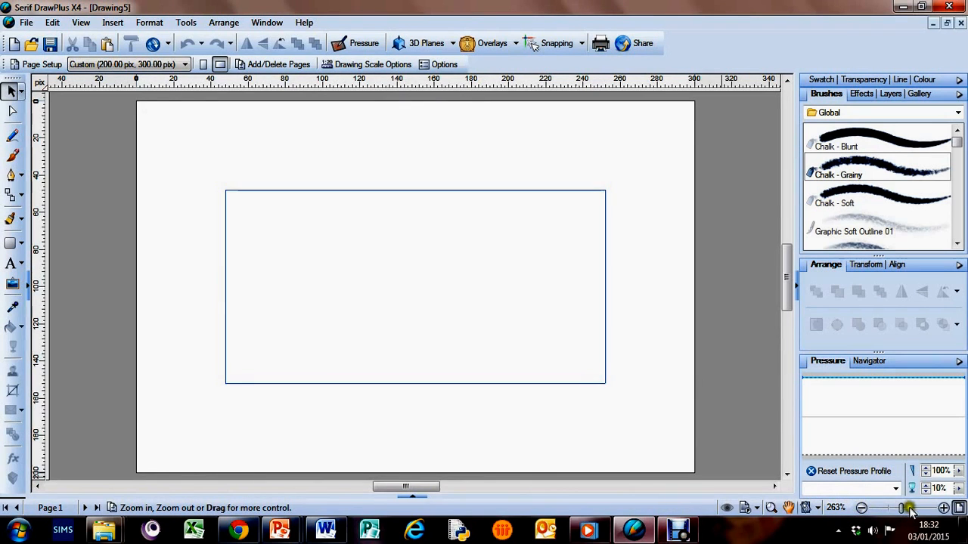
left_click(862, 508)
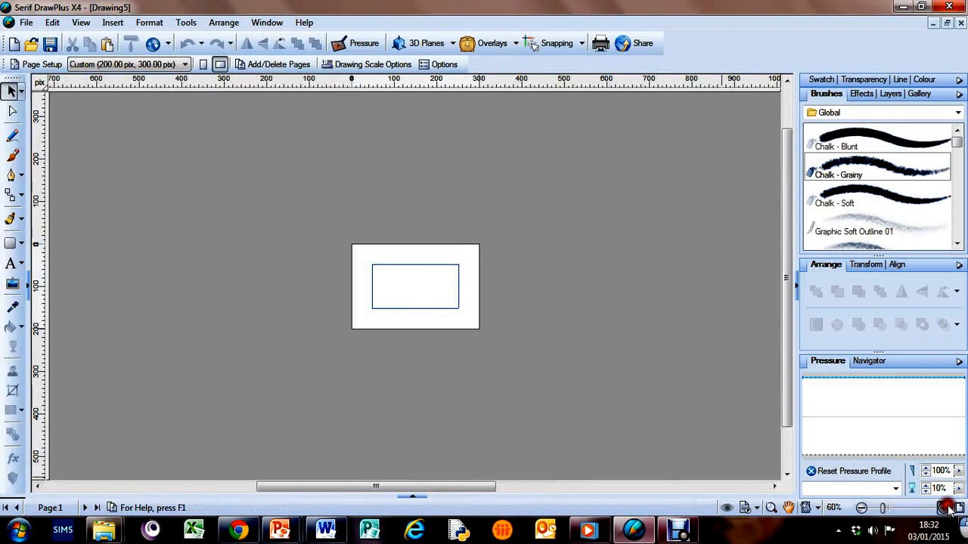
left_click(945, 508)
left_click(944, 508)
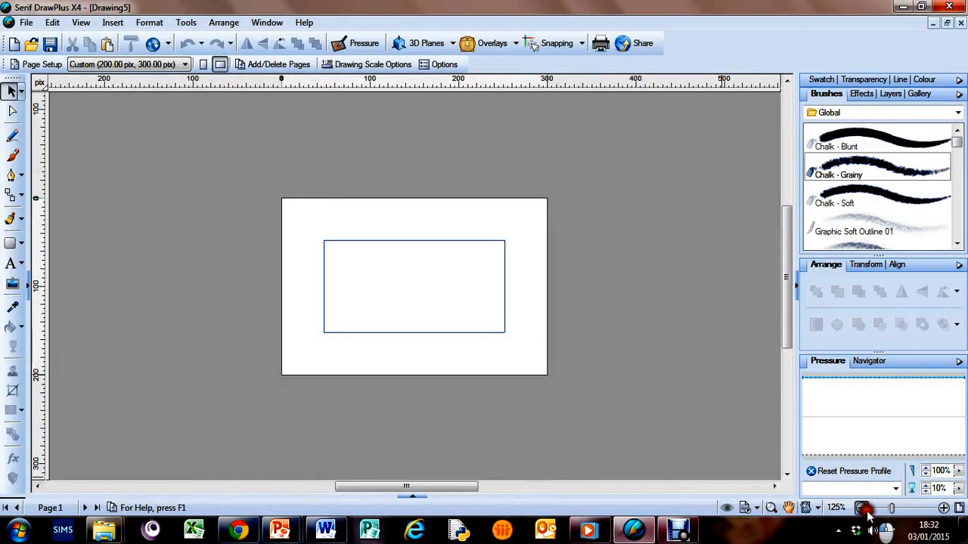
left_click(862, 508)
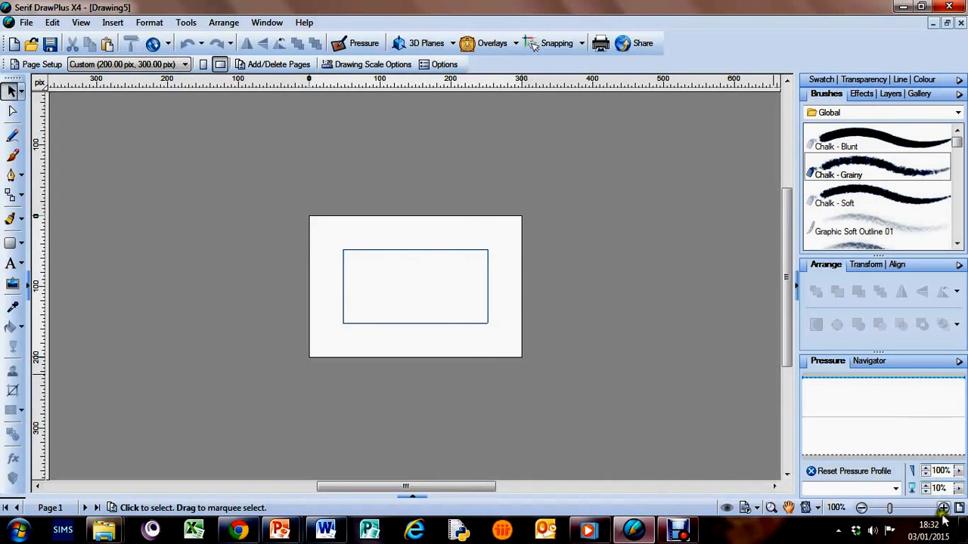
left_click(944, 508)
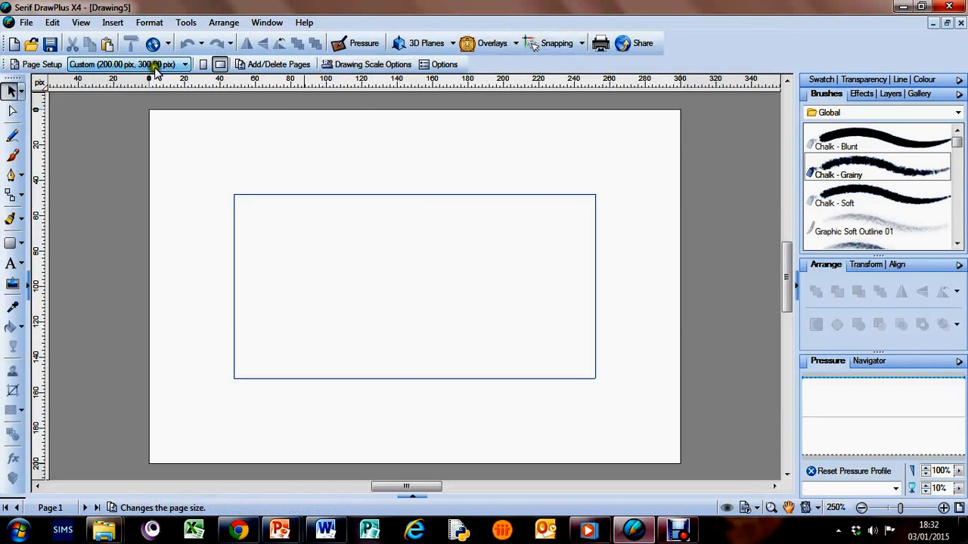
Set the fill colour to red with the HSL Colour Wheel and keep the fill as the active colour target
left_click(826, 80)
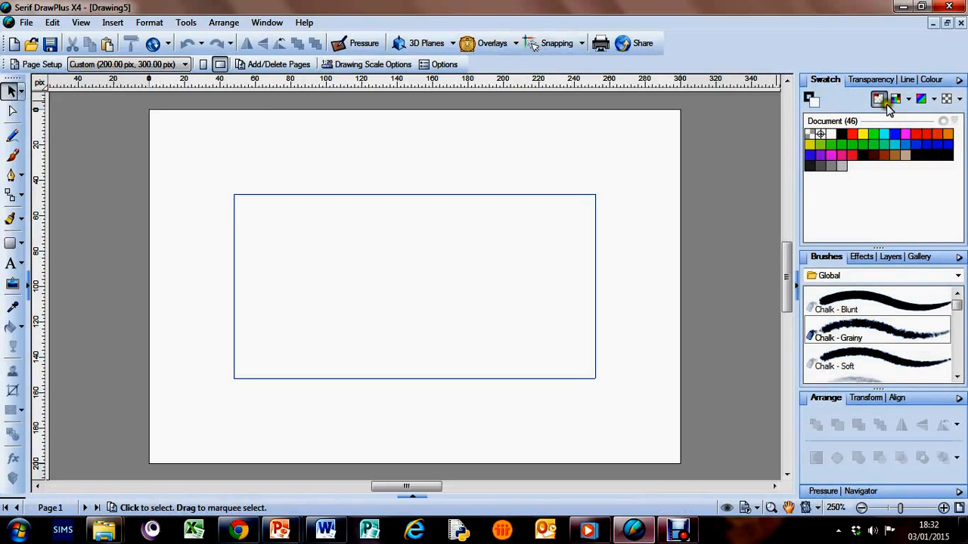
left_click(931, 79)
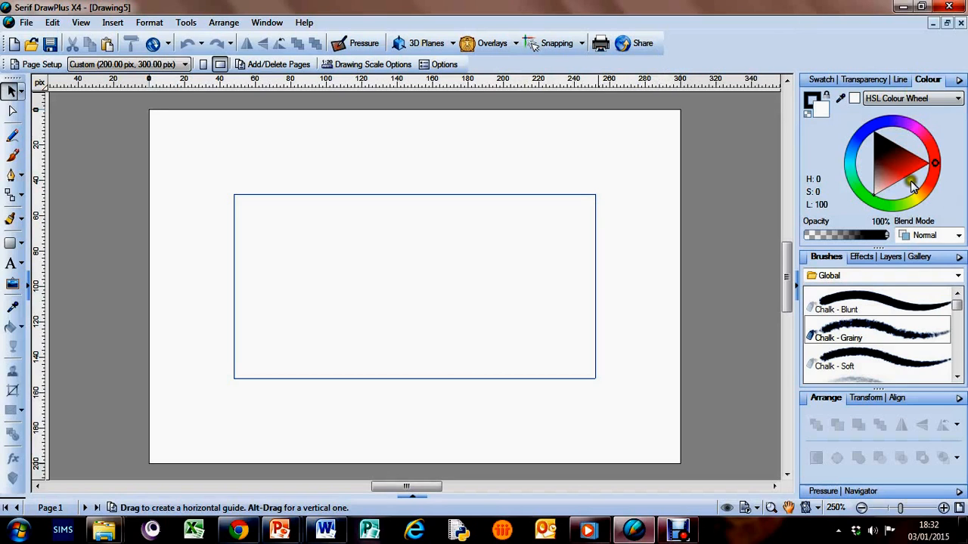
mouse_move(942, 165)
left_mouse_down()
mouse_move(952, 198)
mouse_move(883, 141)
mouse_move(944, 165)
mouse_move(929, 175)
left_mouse_up()
left_click(815, 96)
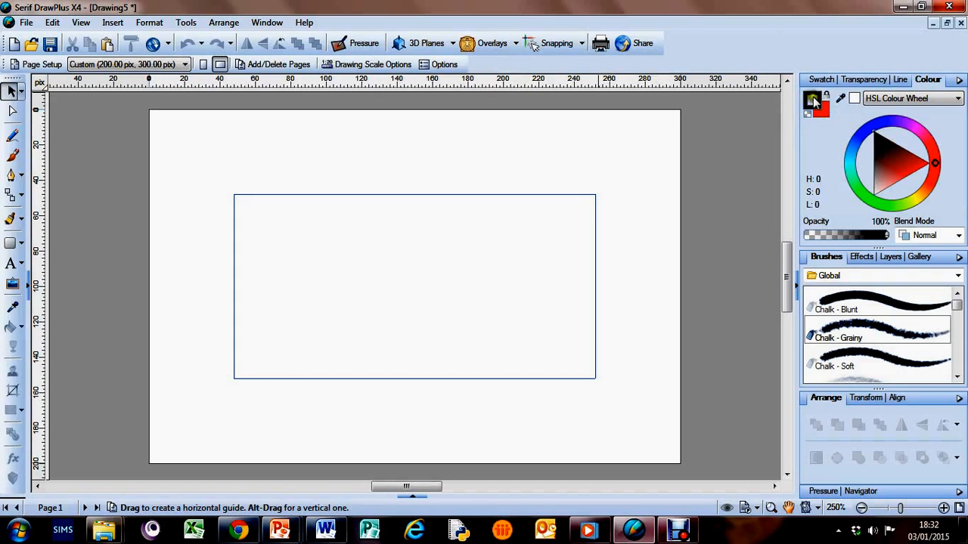
left_click(828, 112)
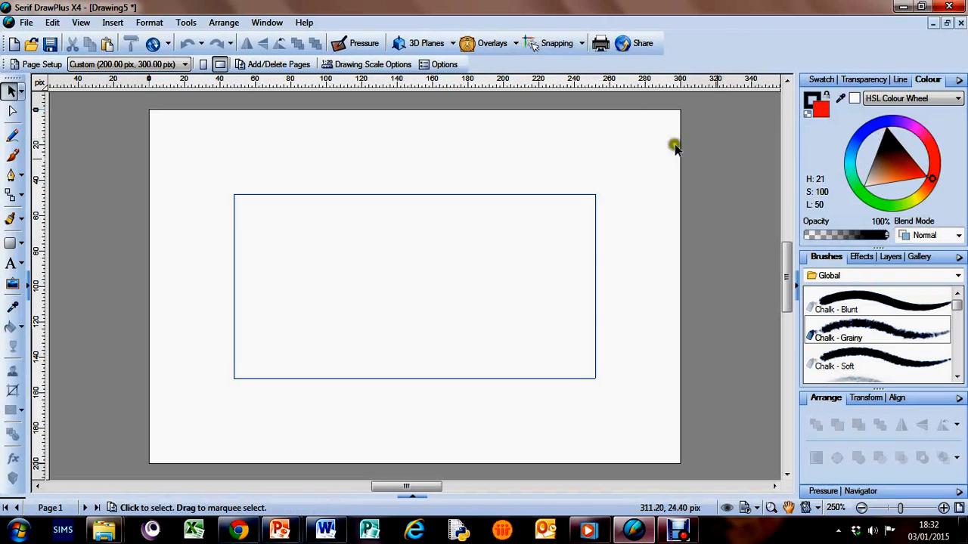
left_click(900, 81)
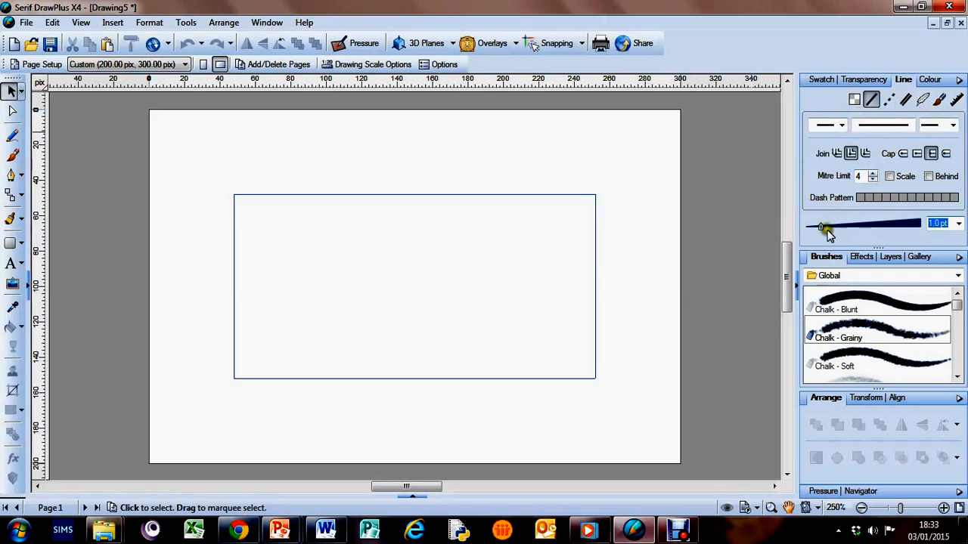
left_click(885, 80)
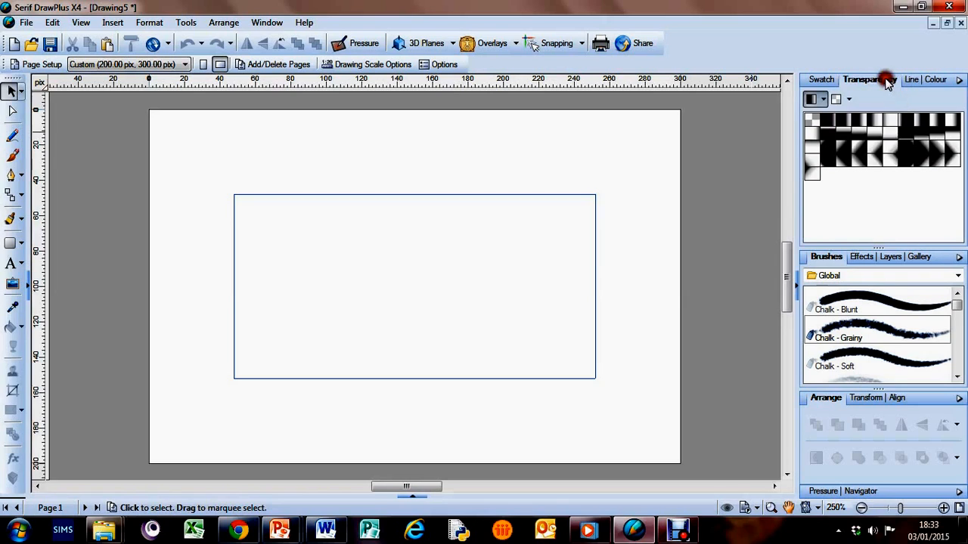
left_click(822, 79)
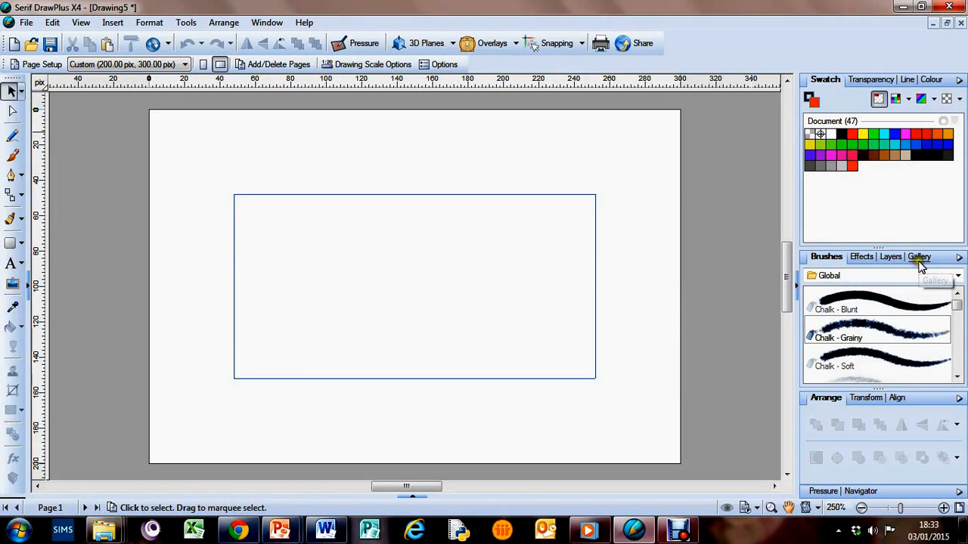
Place the Bird from the Animals gallery on the page and delete it again
left_click(919, 260)
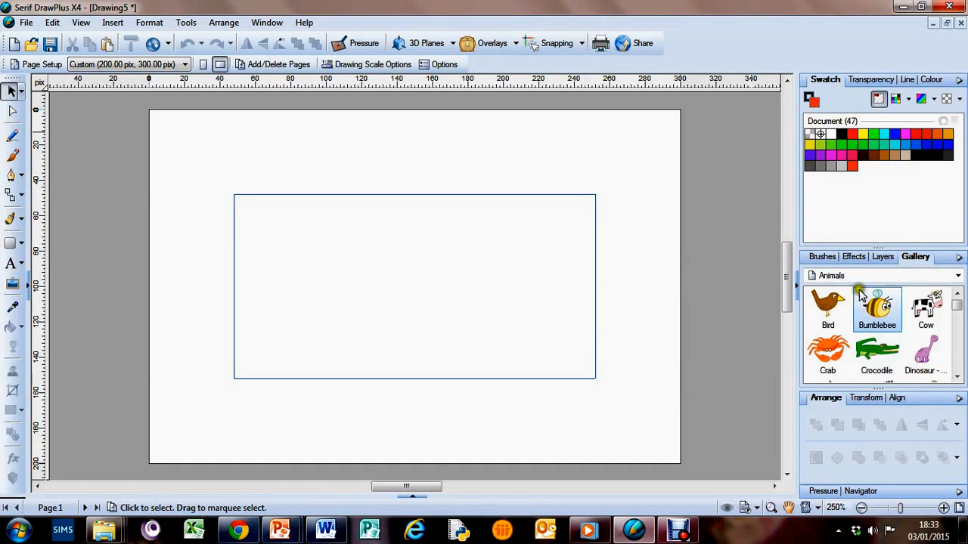
left_click_drag(845, 323, 438, 162)
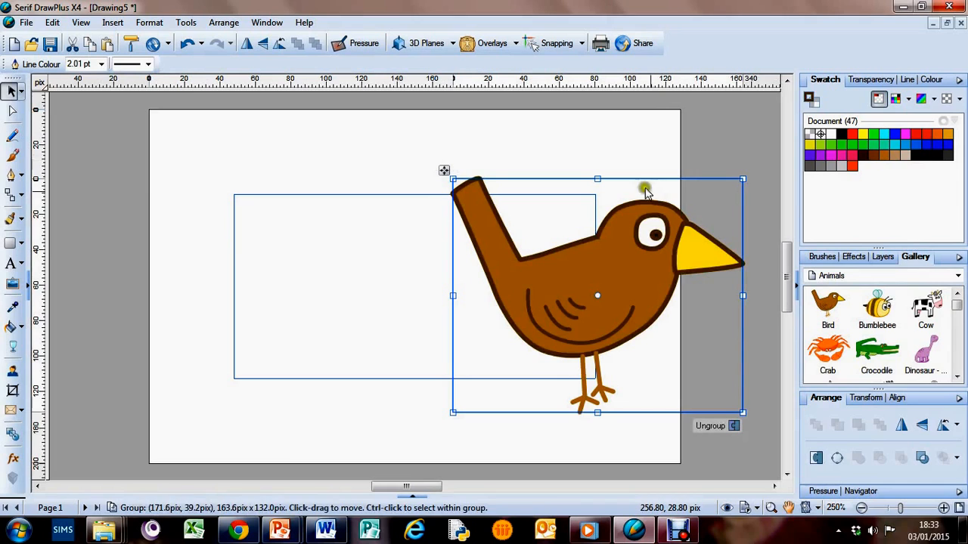
key("Delete")
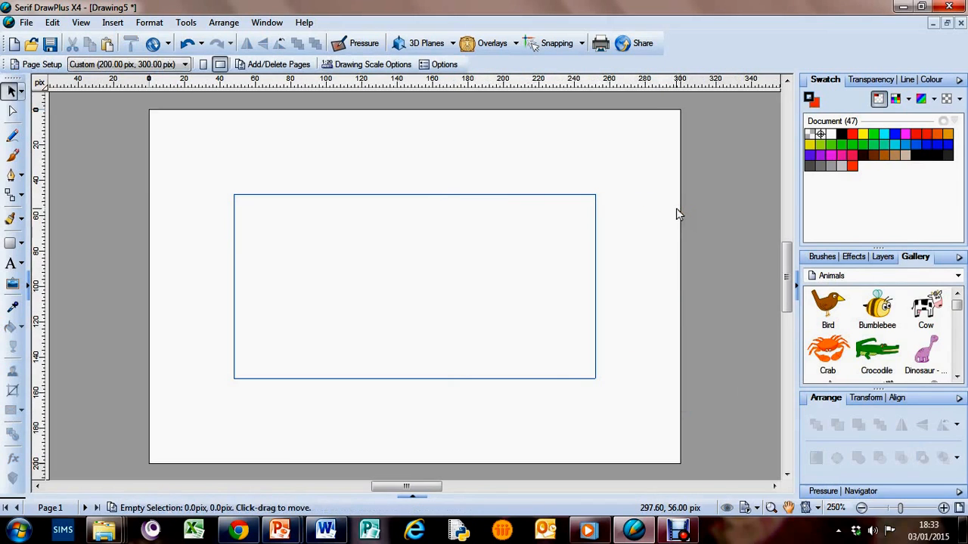
left_click(958, 276)
left_click_drag(958, 311, 962, 232)
left_click(950, 203)
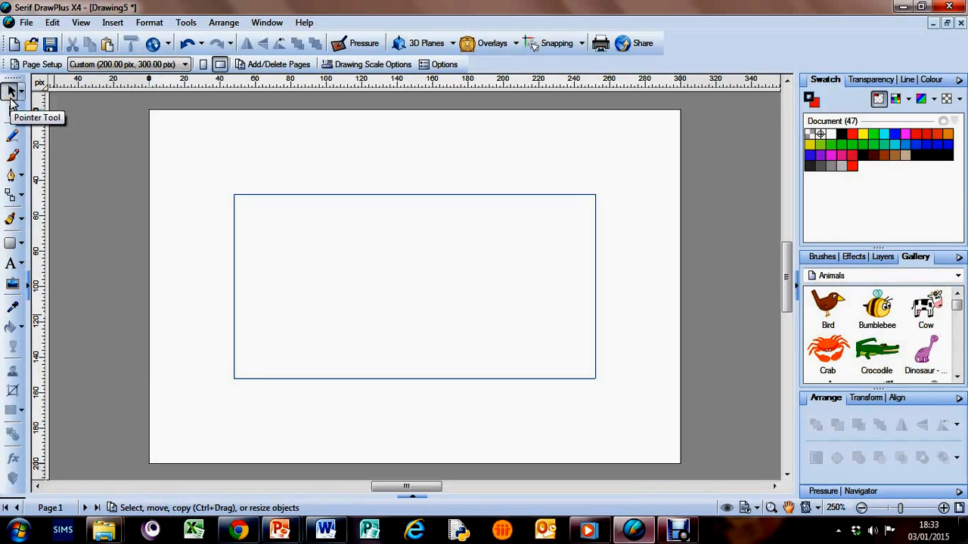
left_click(19, 178)
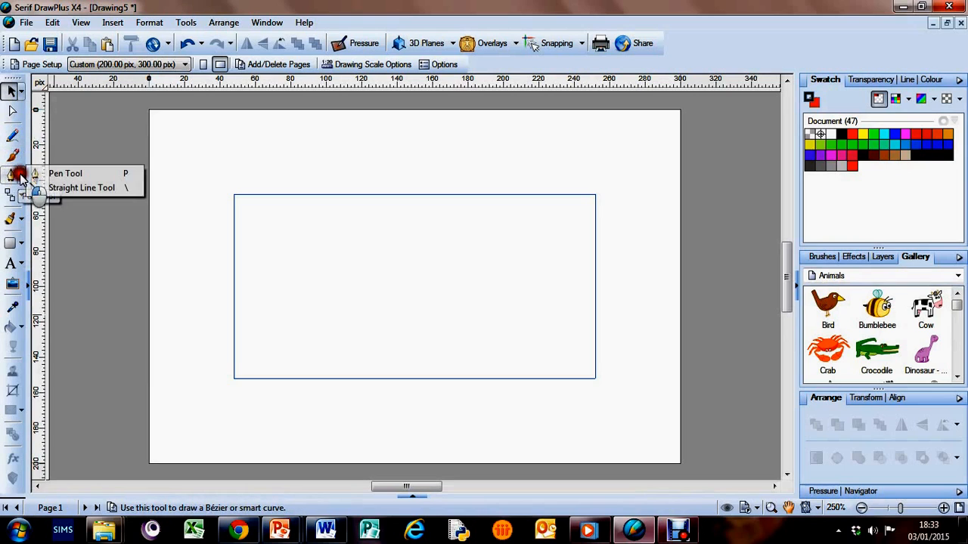
left_click(21, 242)
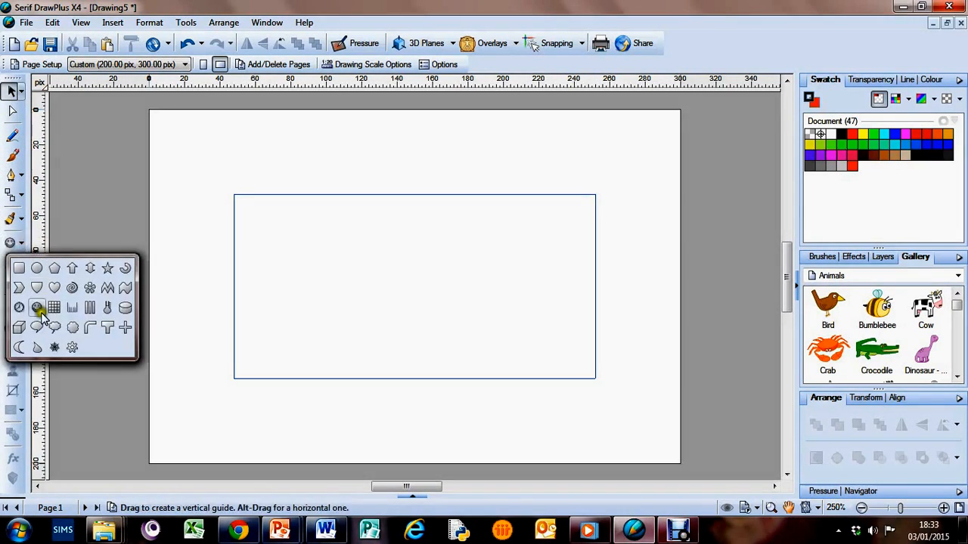
Draw a filled Quick Rectangle over the middle of the page and delete it again
left_click(19, 268)
left_click_drag(320, 164, 626, 339)
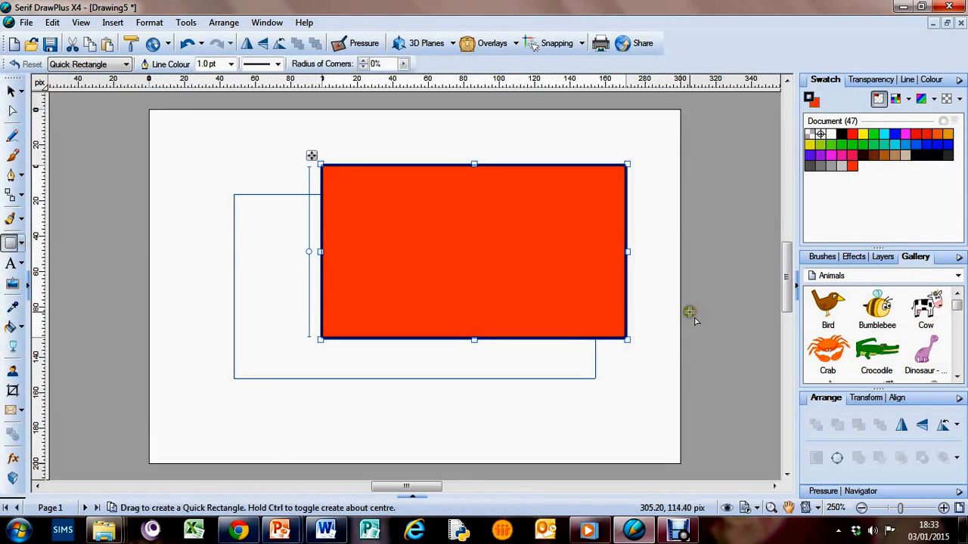
key("Delete")
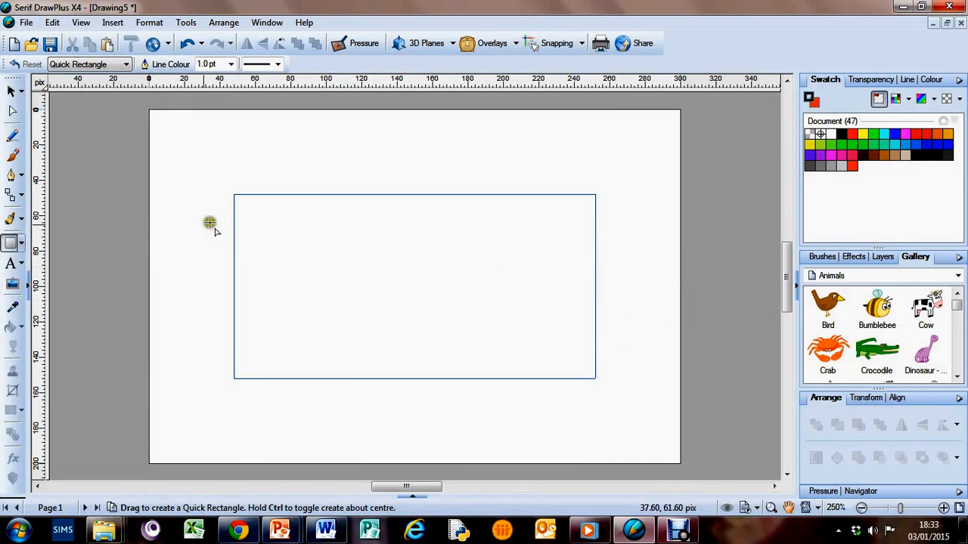
Place a line of large sample artistic text at about 41 pt on the page and delete it again
left_click(13, 262)
left_click(178, 259)
type("Hello")
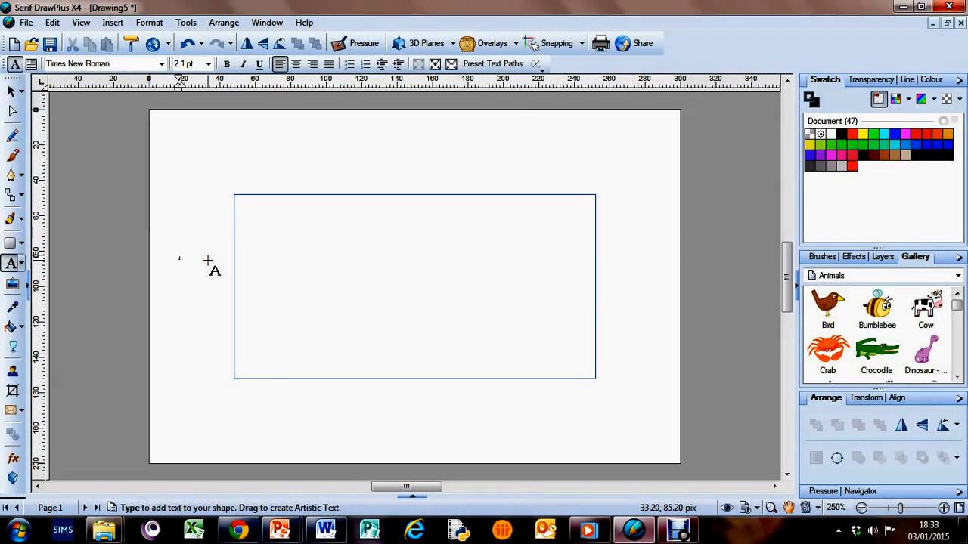
left_click_drag(192, 271, 525, 380)
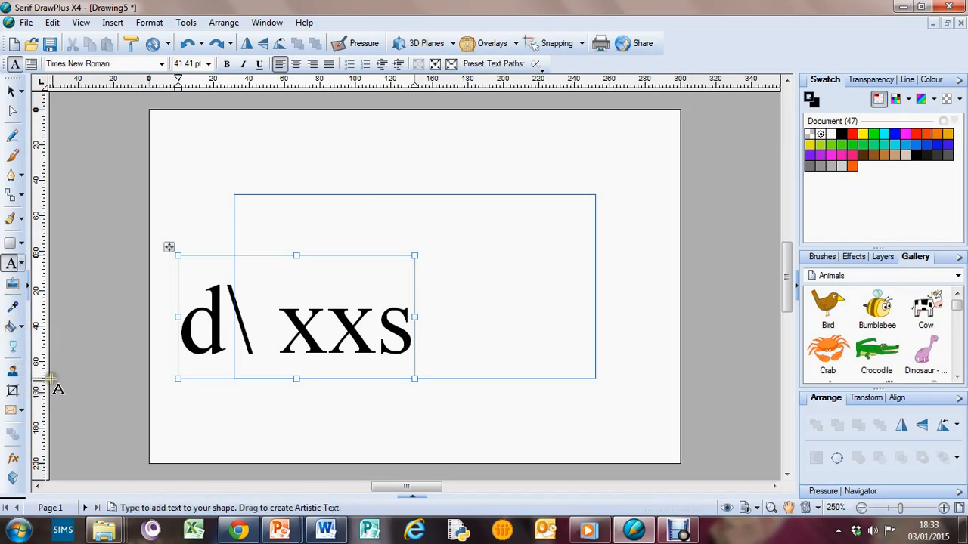
left_click(273, 243)
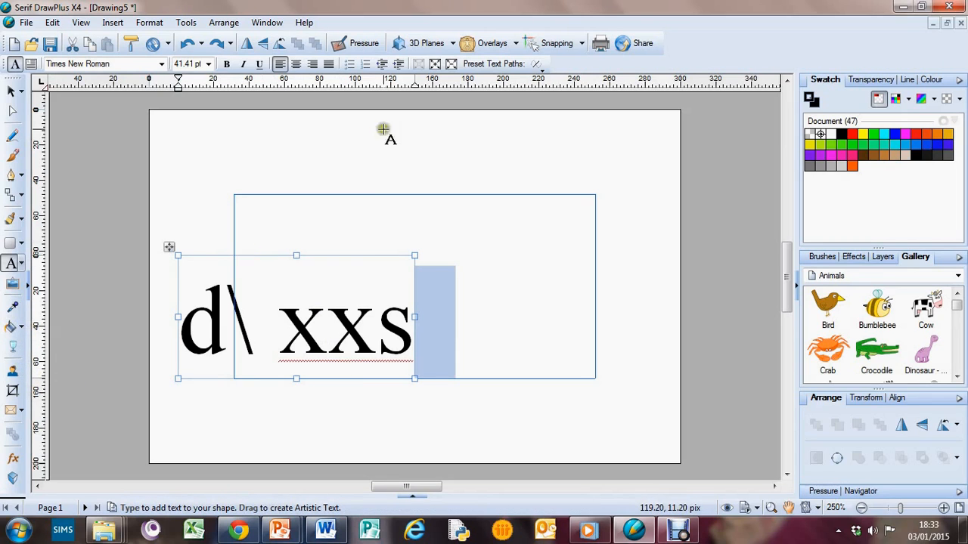
left_click(11, 90)
left_click(271, 283)
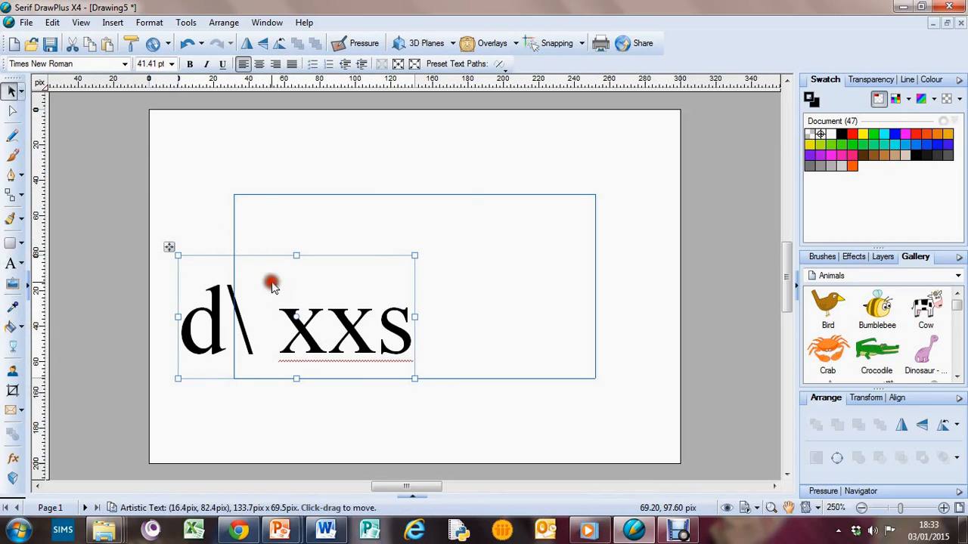
key("Delete")
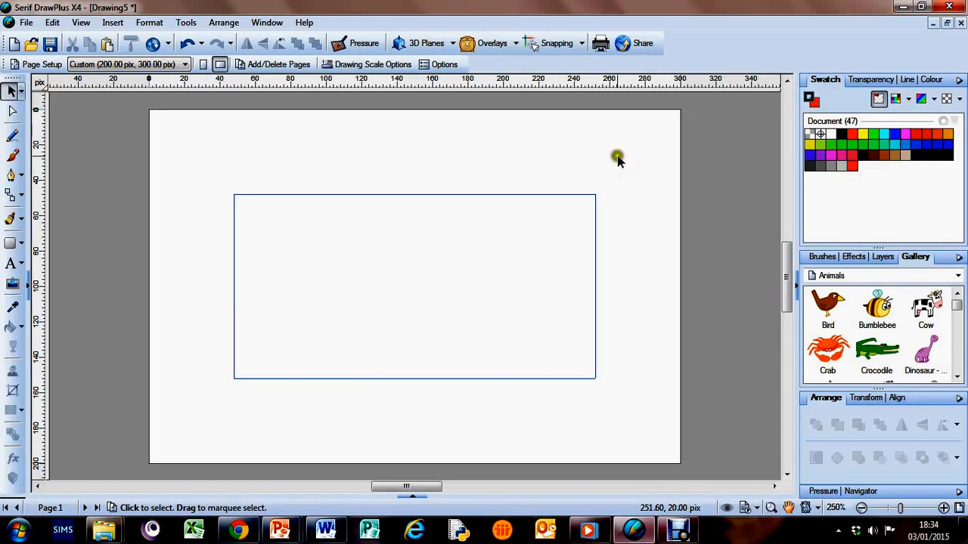
Draw a Quick Rectangle about 172 x 86 pixels over the page's upper right area, extending past the page edge, and deselect it
left_click(22, 250)
left_click(17, 263)
mouse_move(433, 126)
left_mouse_down()
mouse_move(490, 178)
mouse_move(646, 257)
mouse_move(717, 337)
mouse_move(739, 279)
left_mouse_up()
left_click(771, 214)
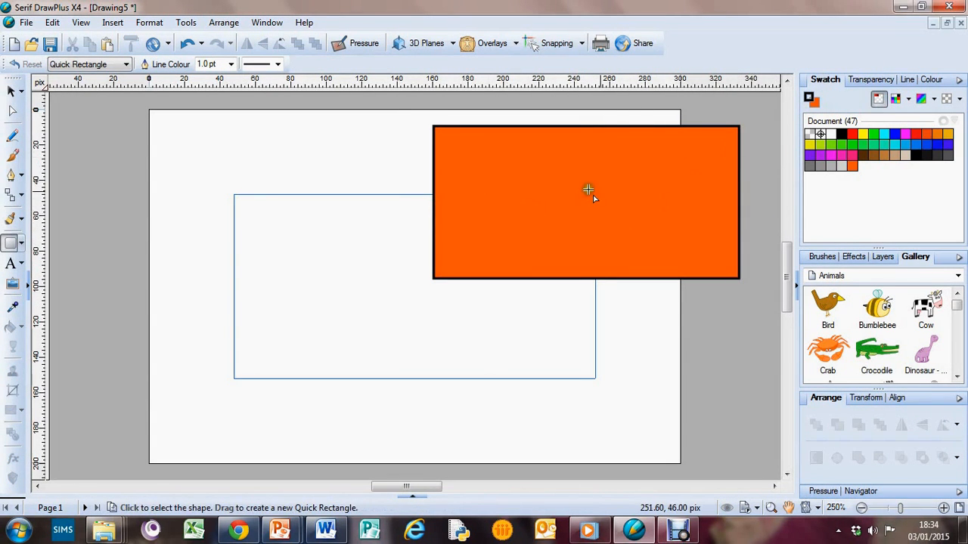
With nothing selected, set the line colour to white and bring up the line settings and the document swatches
left_click(931, 80)
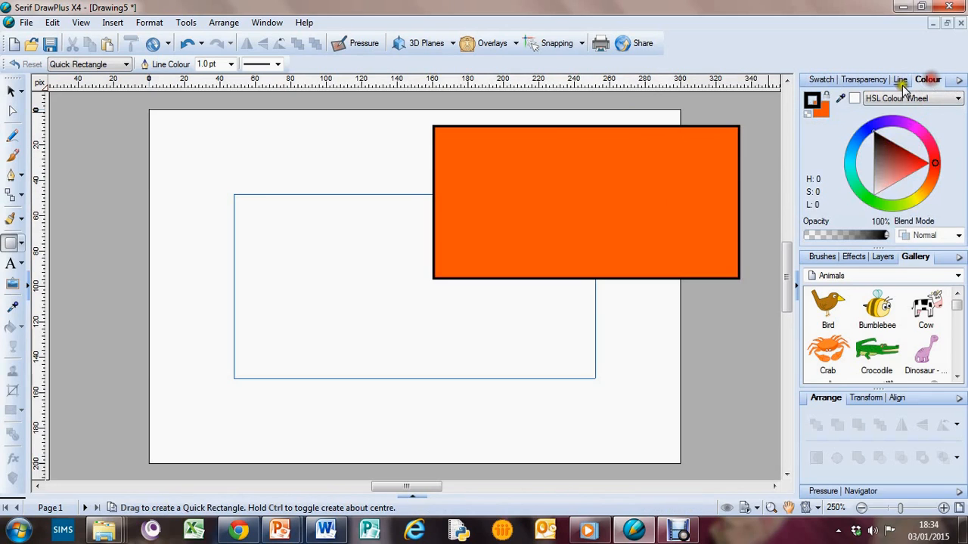
left_click(856, 99)
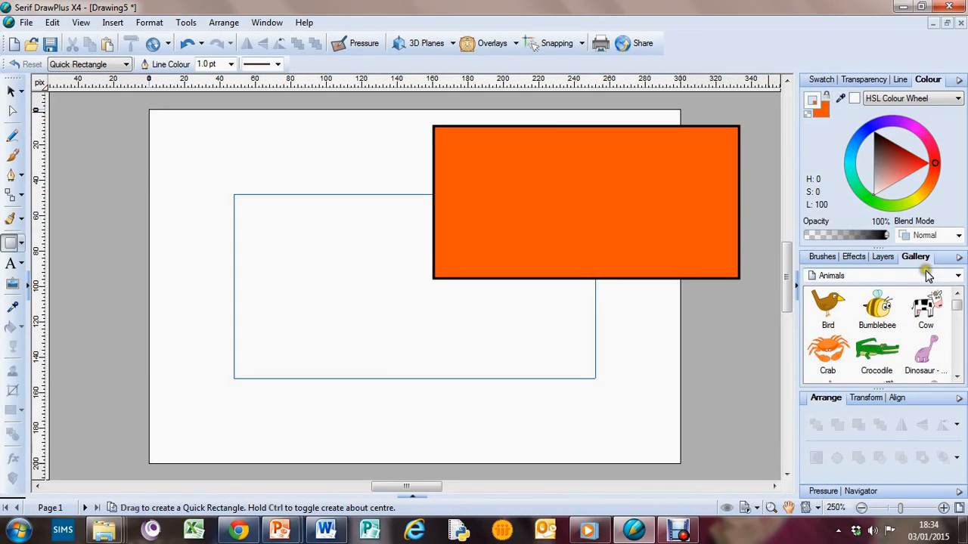
left_click(903, 81)
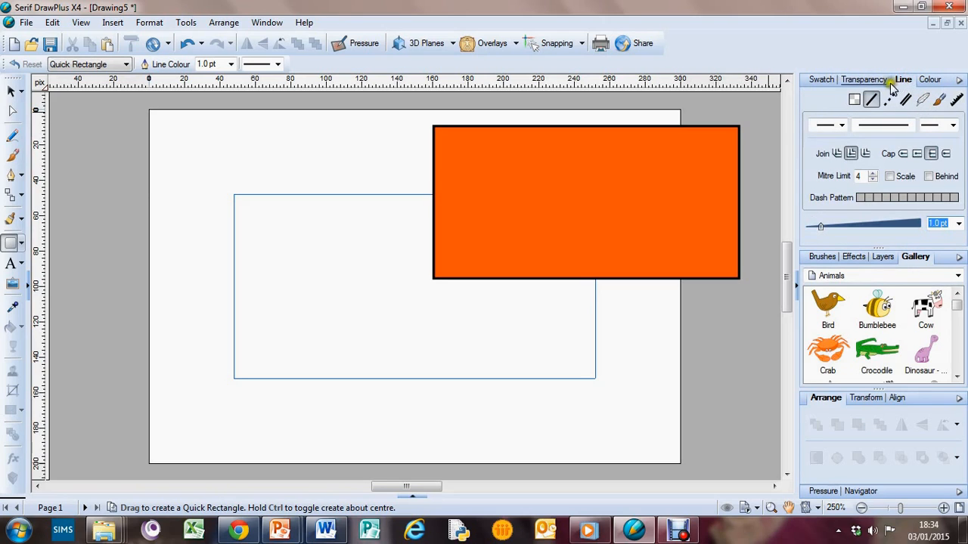
left_click(823, 81)
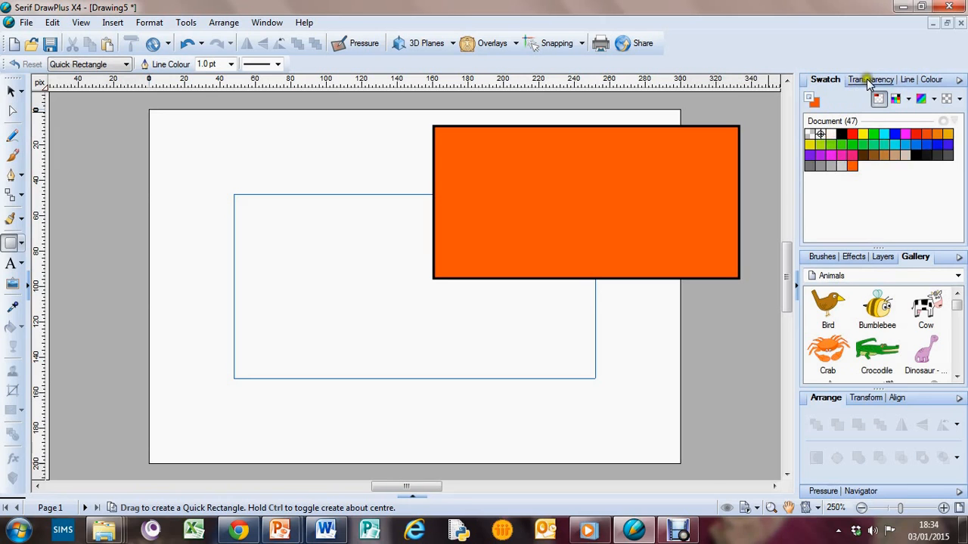
Select the rectangle and set its outline colour to white from the document swatches
left_click(734, 152)
left_click(9, 90)
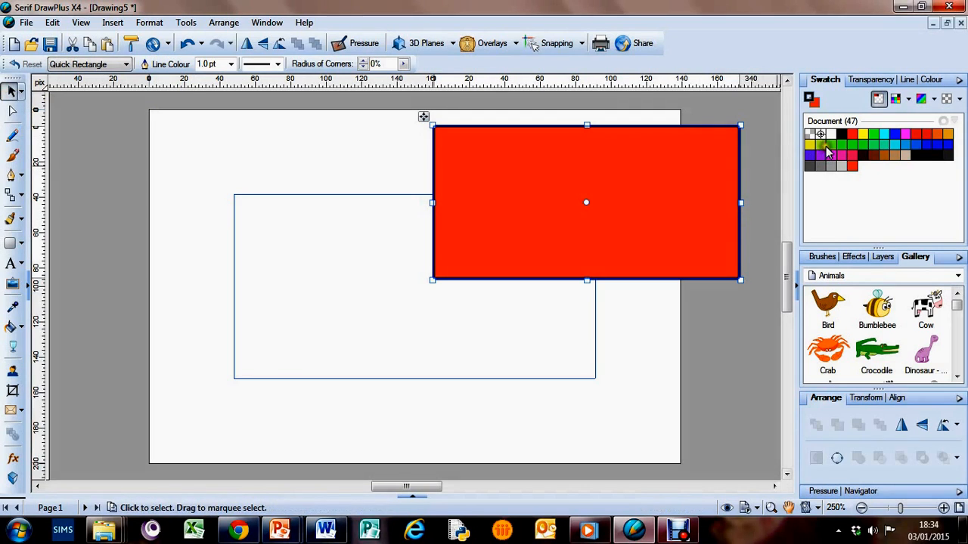
left_click(830, 134)
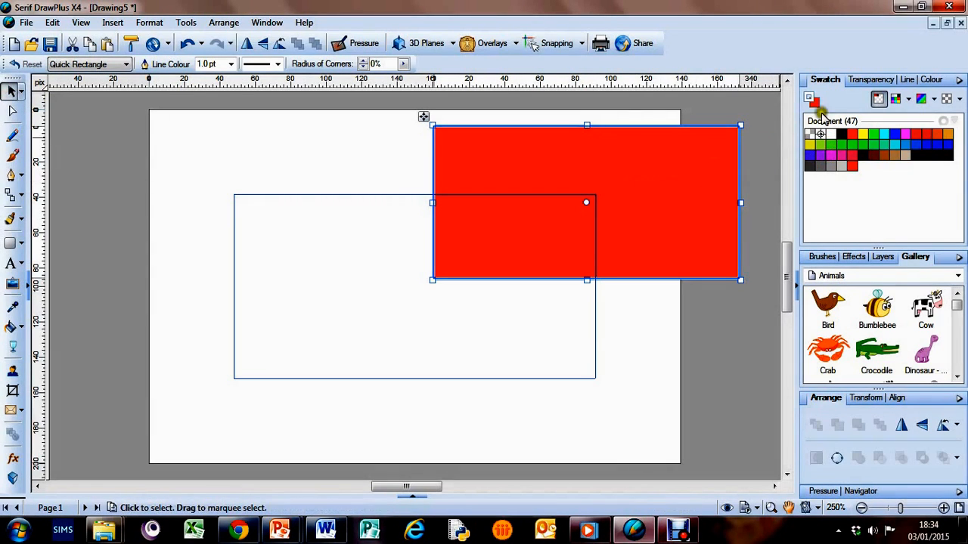
Try a red outline on the rectangle with the HSL Colour Wheel, make the fill the active colour target, and undo the outline change
left_click(932, 79)
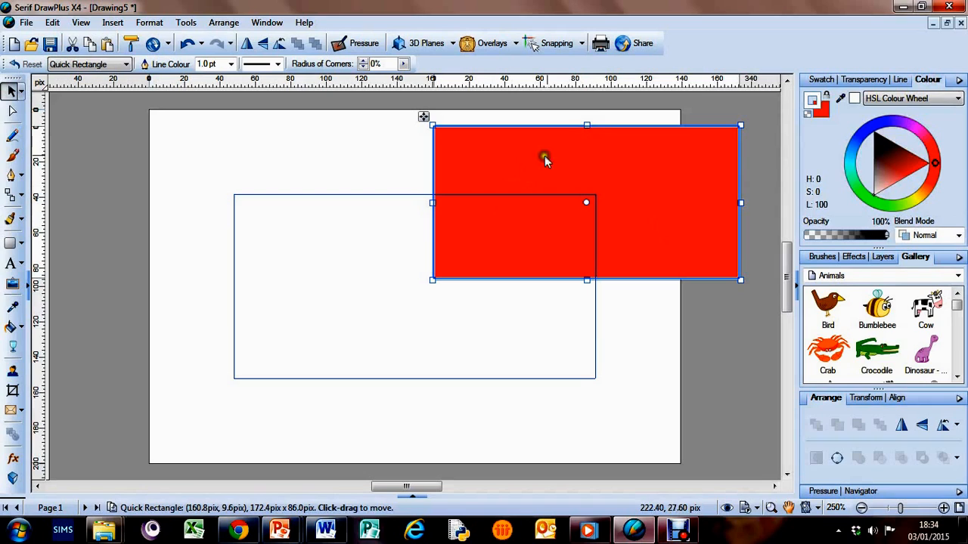
left_click(923, 163)
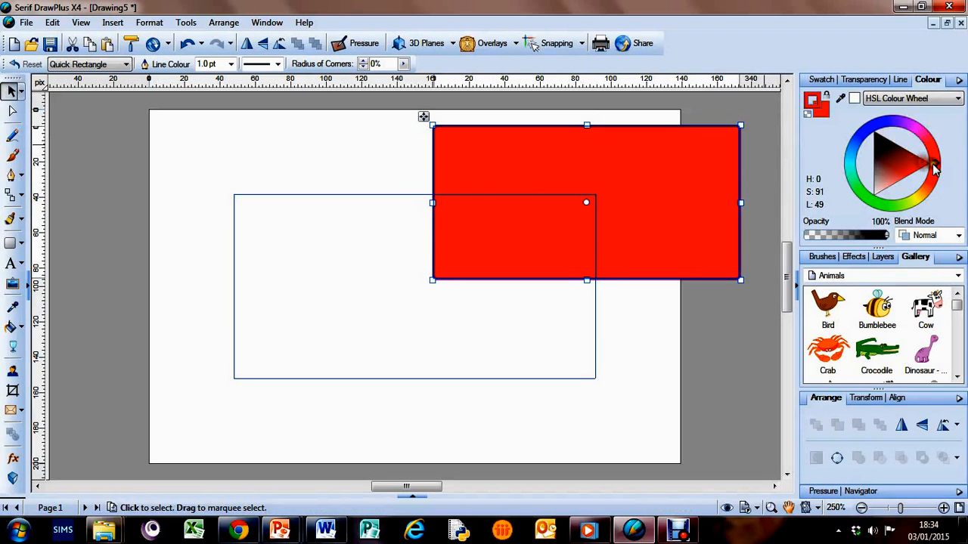
left_click(822, 112)
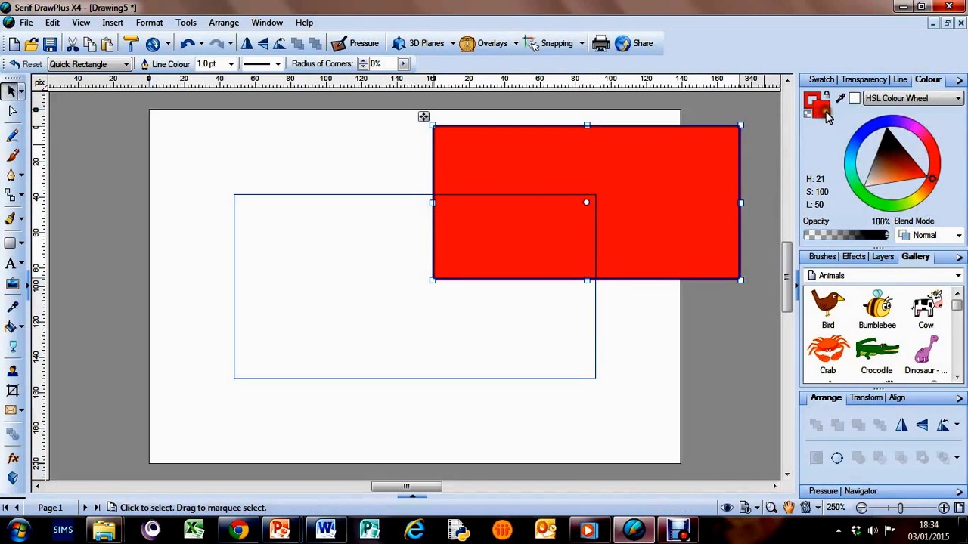
left_click(828, 110)
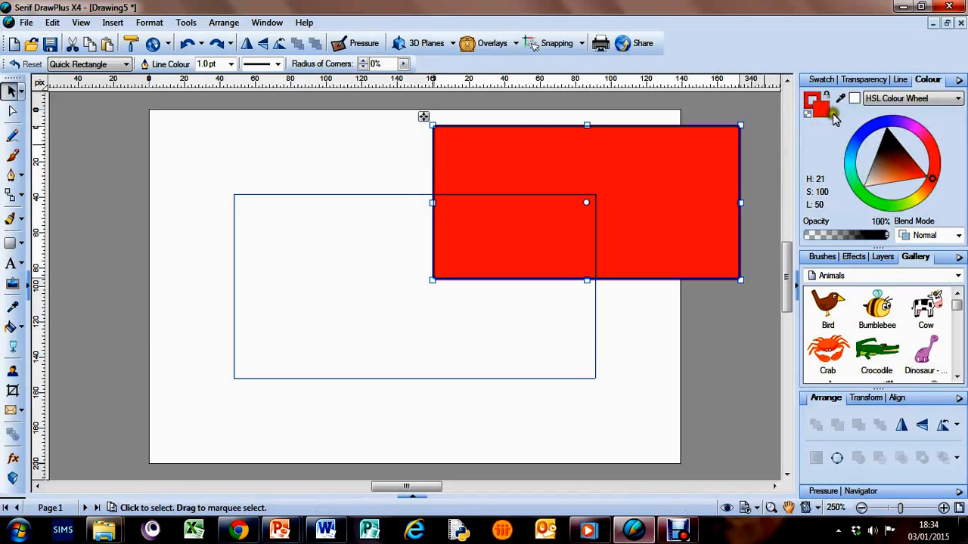
key("ctrl+z")
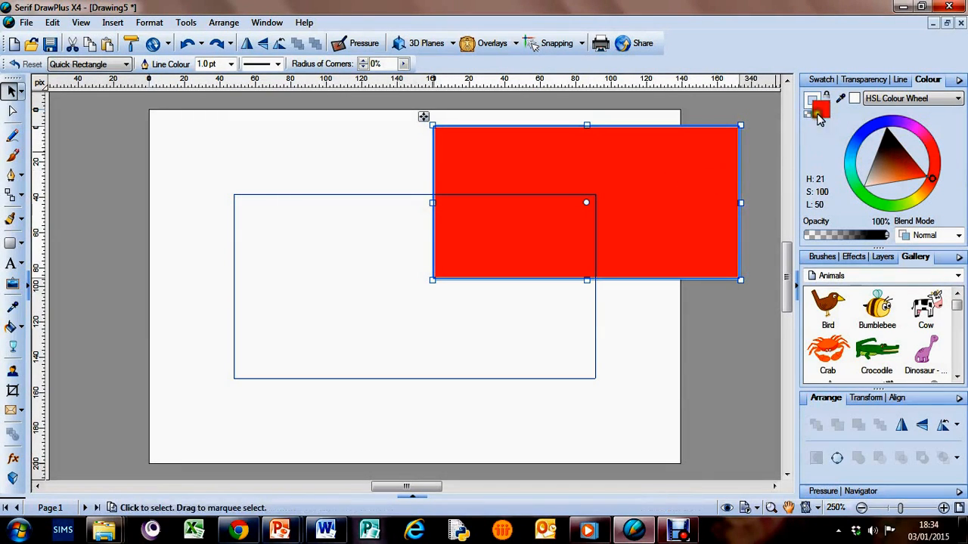
Set the rectangle's fill to red with a hue of about 355 and deselect it
left_click(936, 167)
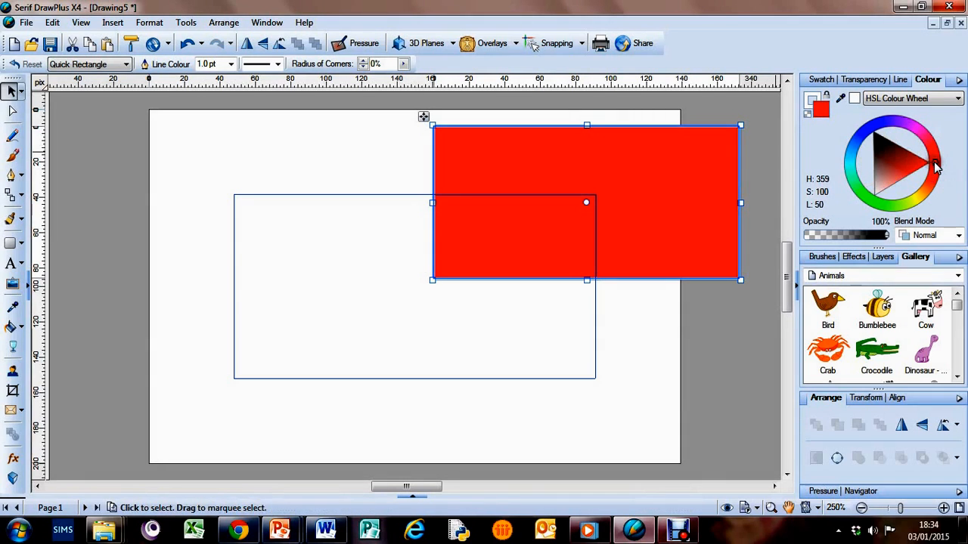
left_click(761, 324)
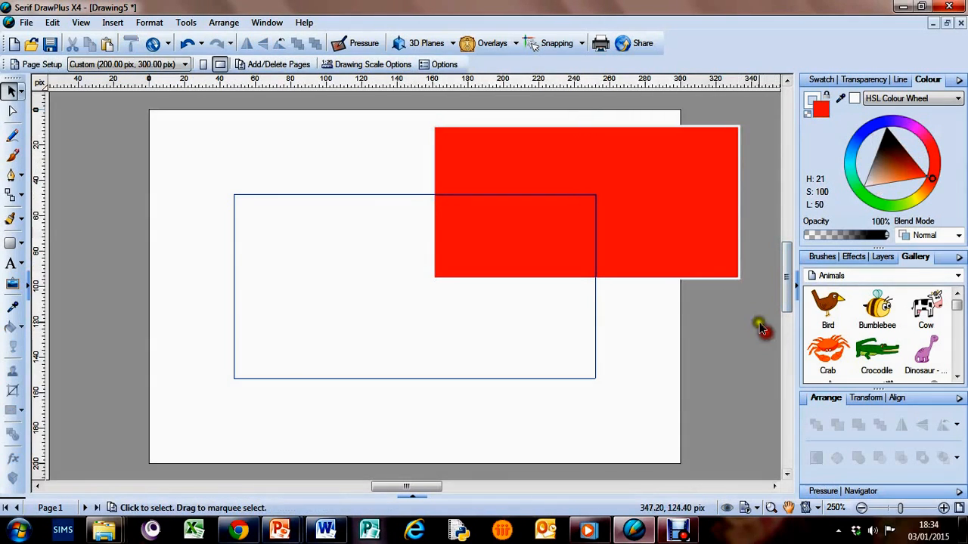
Move the rectangle to the page's upper-left corner and enlarge it to about 308 x 201 pixels, covering the whole page
left_click_drag(669, 165, 381, 148)
left_click_drag(453, 259, 678, 465)
left_click(746, 335)
left_click(661, 232)
left_click_drag(681, 292, 694, 292)
left_click(727, 295)
left_click(407, 329)
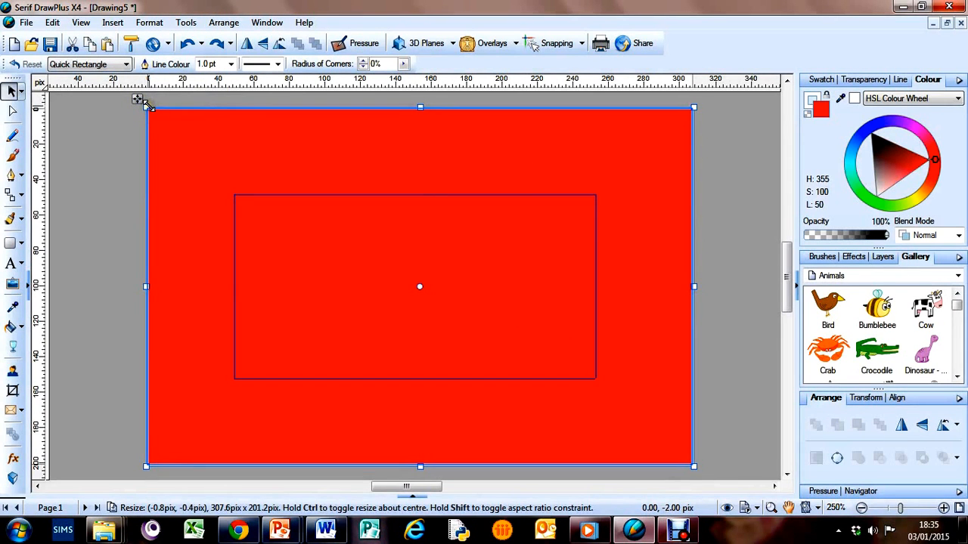
Shrink the red rectangle to about 48 x 43 pixels and park it just outside the page's upper-right corner
left_click_drag(148, 106, 611, 386)
left_click_drag(665, 431, 730, 125)
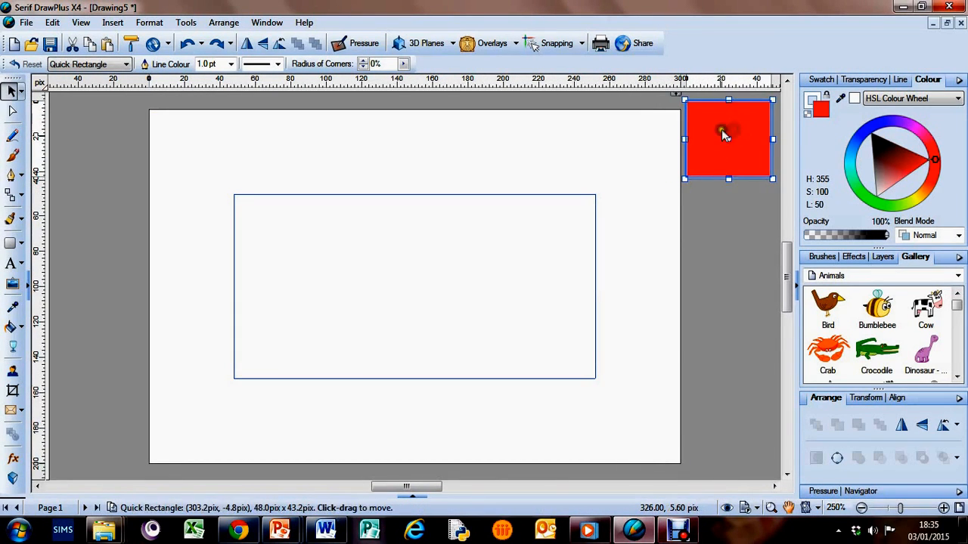
left_click(721, 198)
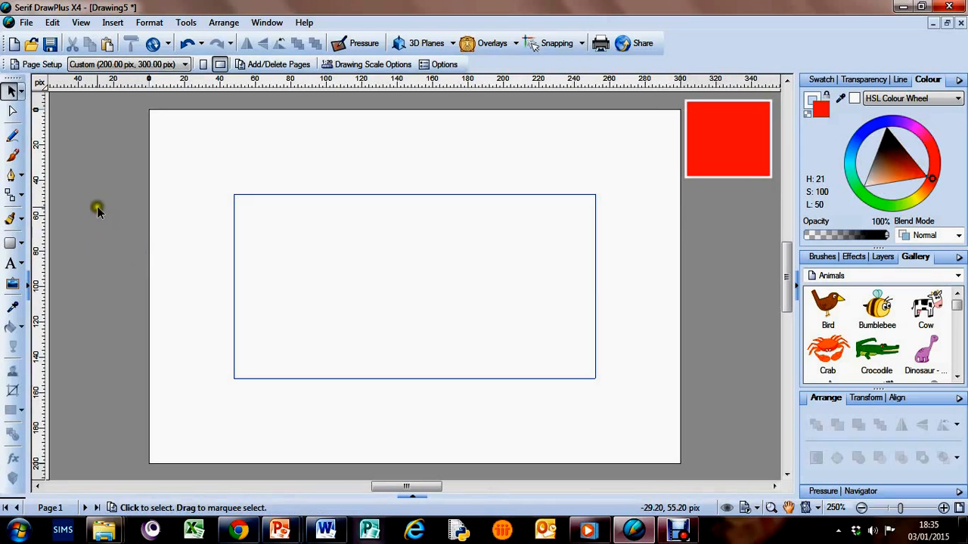
Add the artistic text "My Logo" in 12 pt Times New Roman near the left side of the page
left_click(10, 263)
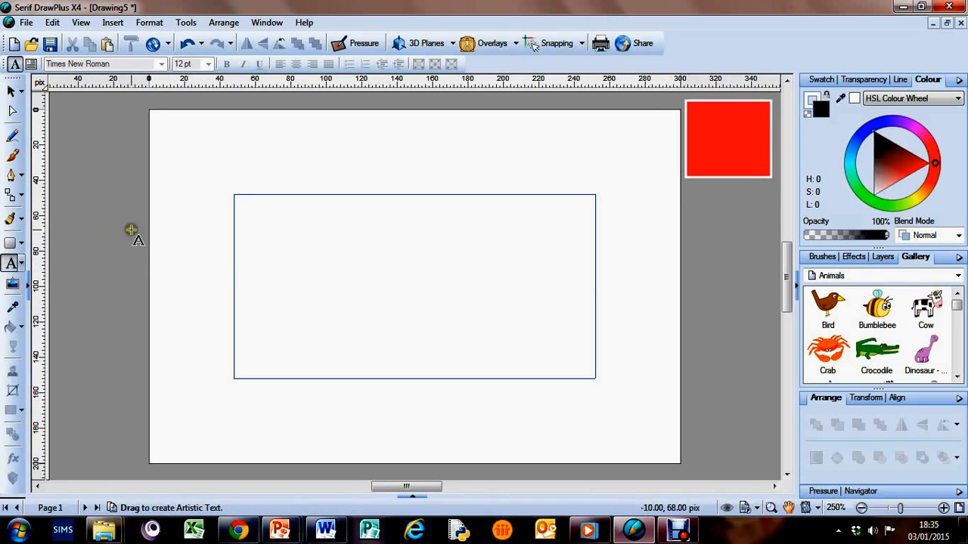
left_click(202, 254)
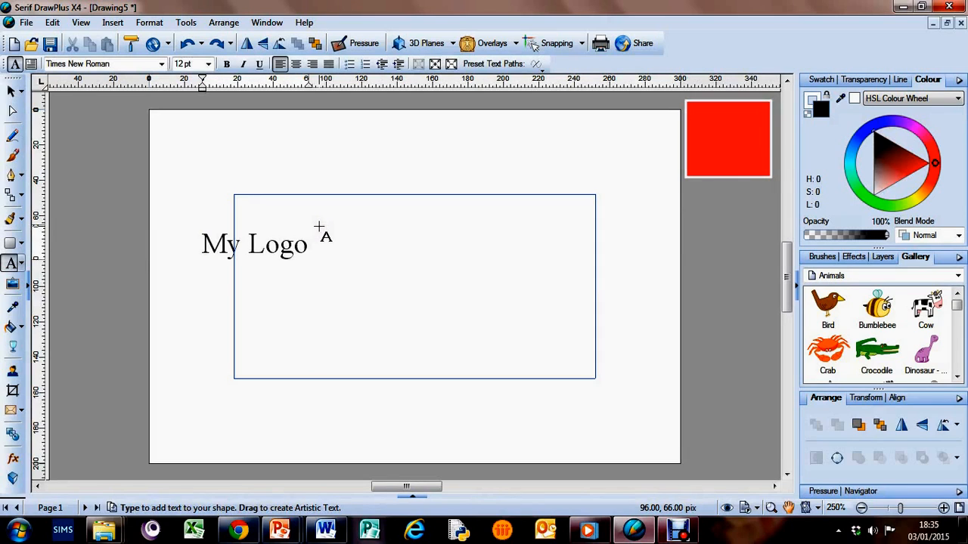
type("My Logo")
key("Escape")
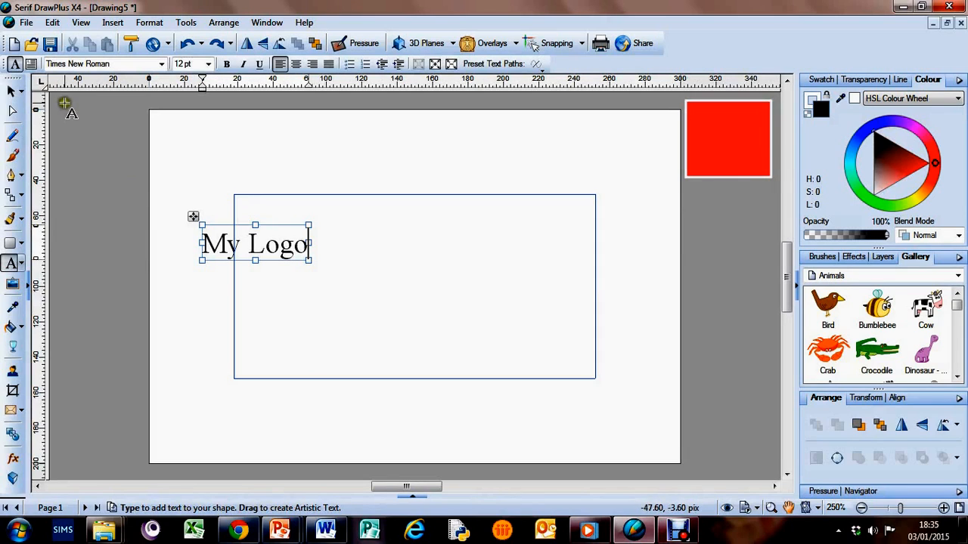
Enlarge the "My Logo" text to about 164 x 55 pixels and move it inside the blue guide rectangle
left_click(9, 91)
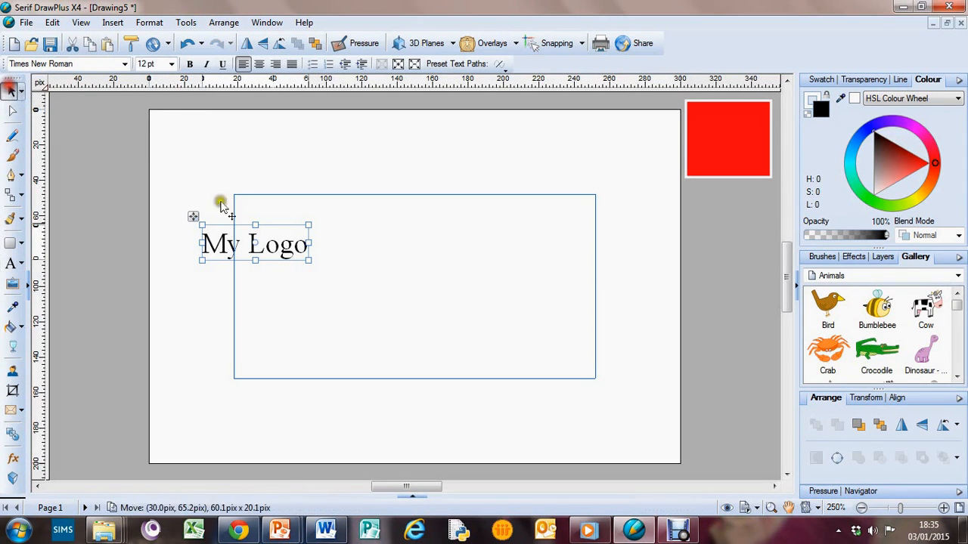
left_click_drag(312, 269, 488, 349)
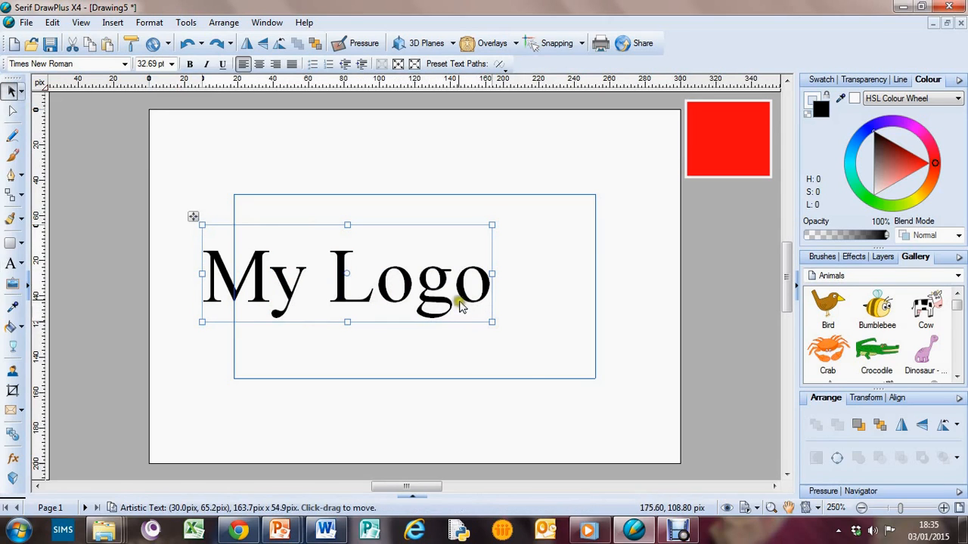
left_click_drag(347, 273, 407, 248)
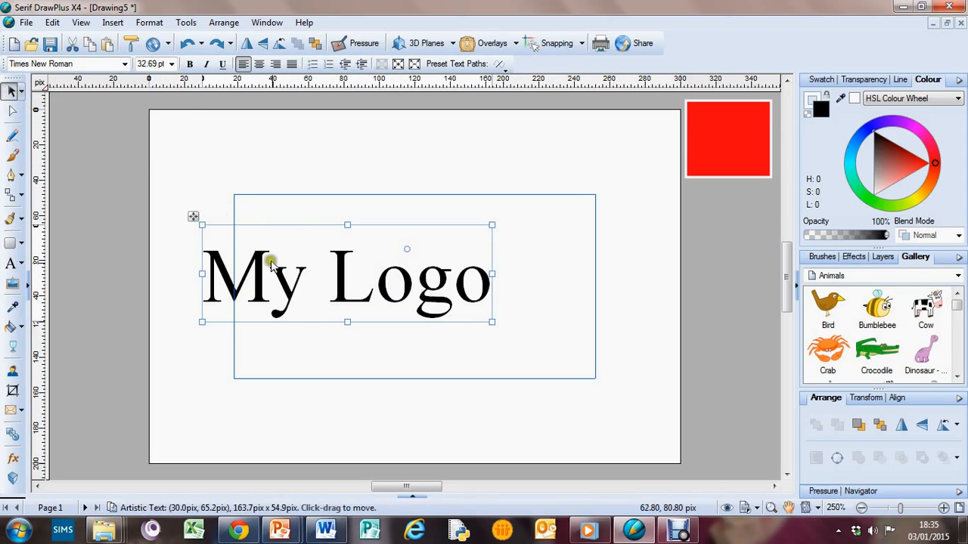
left_click_drag(301, 264, 378, 259)
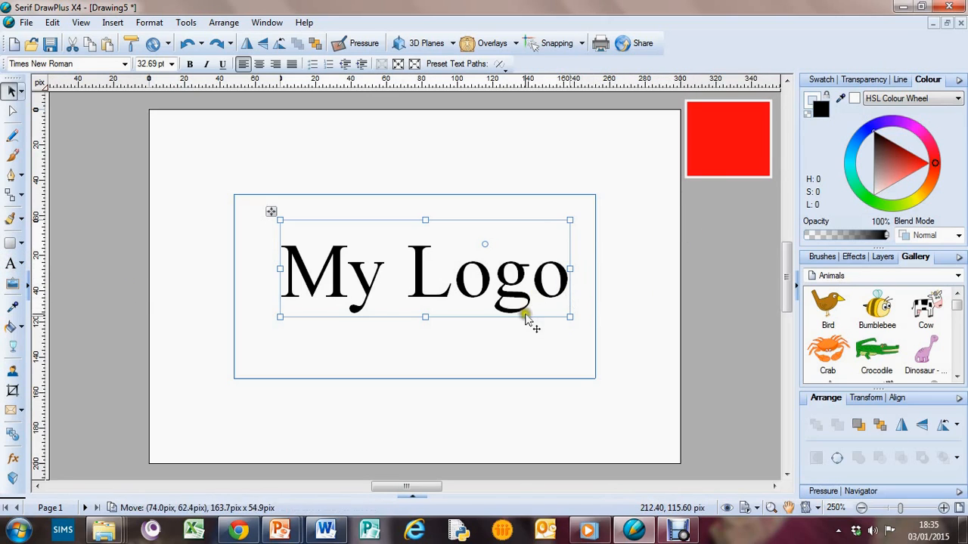
Try the semicircular arch preset text path on "My Logo" and undo it
left_click(501, 66)
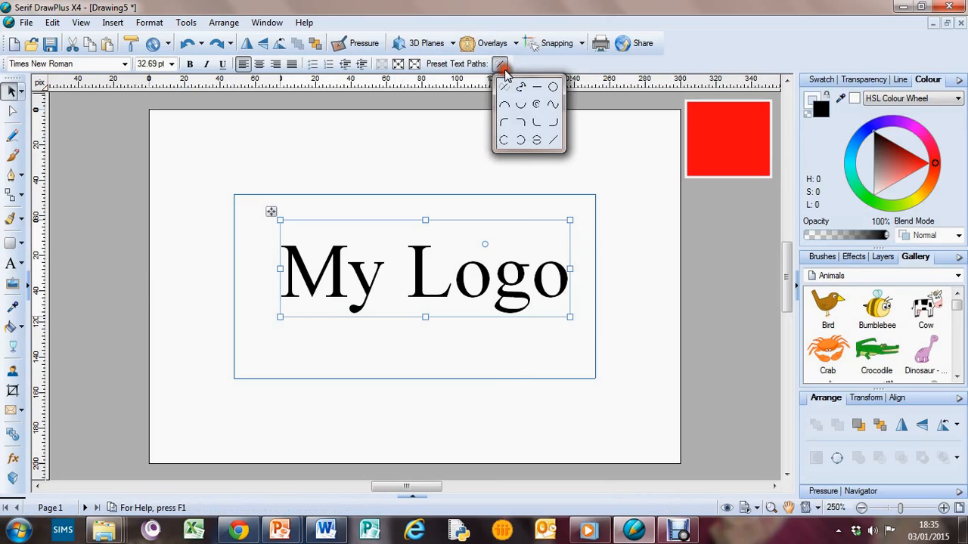
left_click(506, 105)
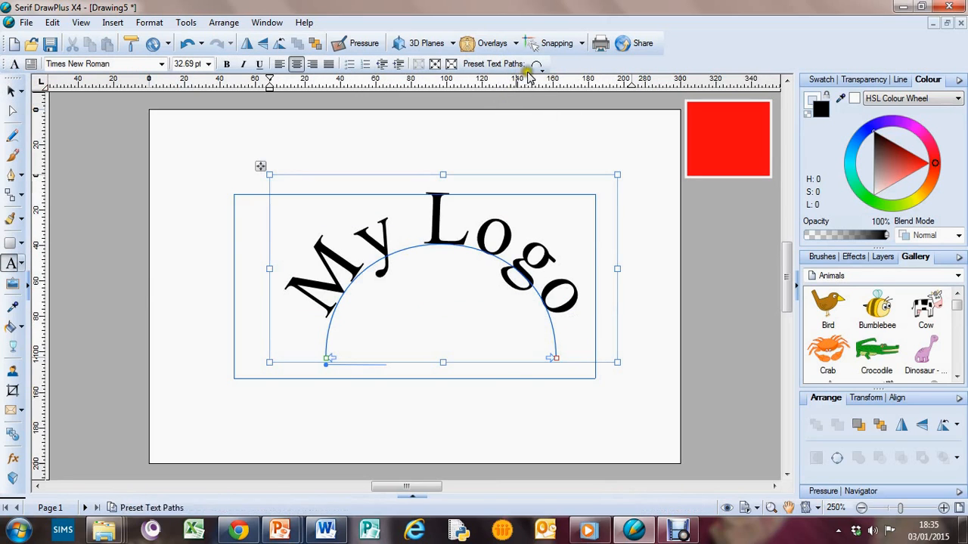
key("ctrl+z")
Apply the preset text path that rises vertically and bends rightward through a rounded corner to "My Logo"
left_click(537, 65)
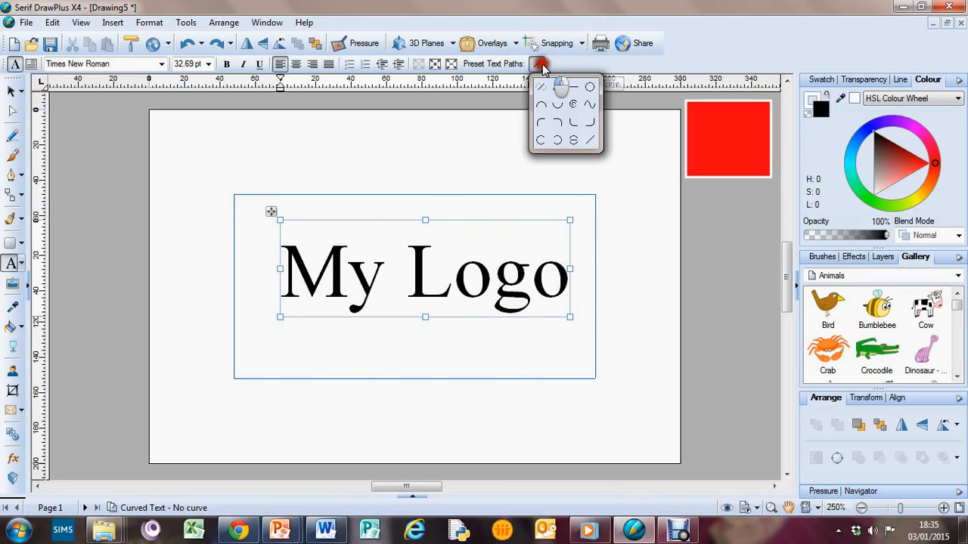
left_click(541, 121)
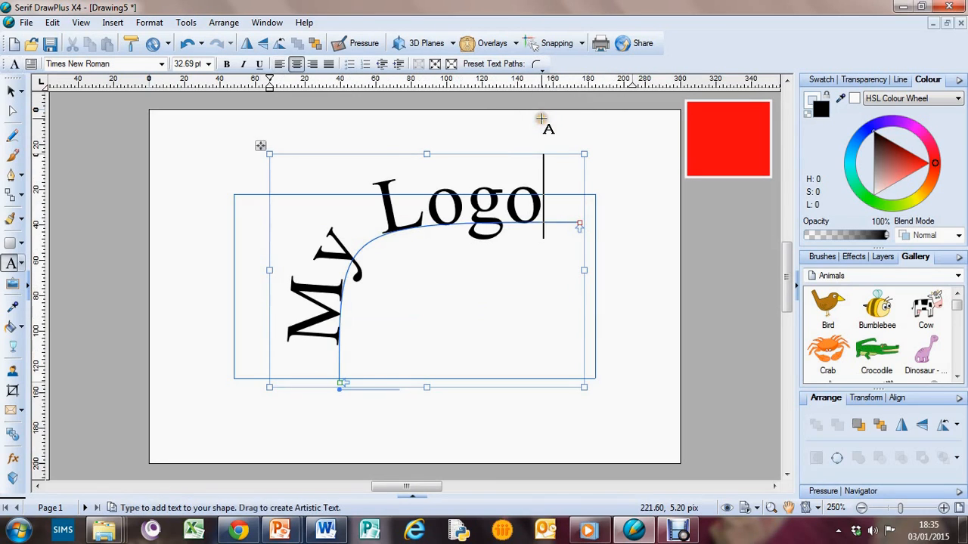
Undo the rounded-corner text path on "My Logo" and leave the text on a straight line without choosing another preset path
key("ctrl+z")
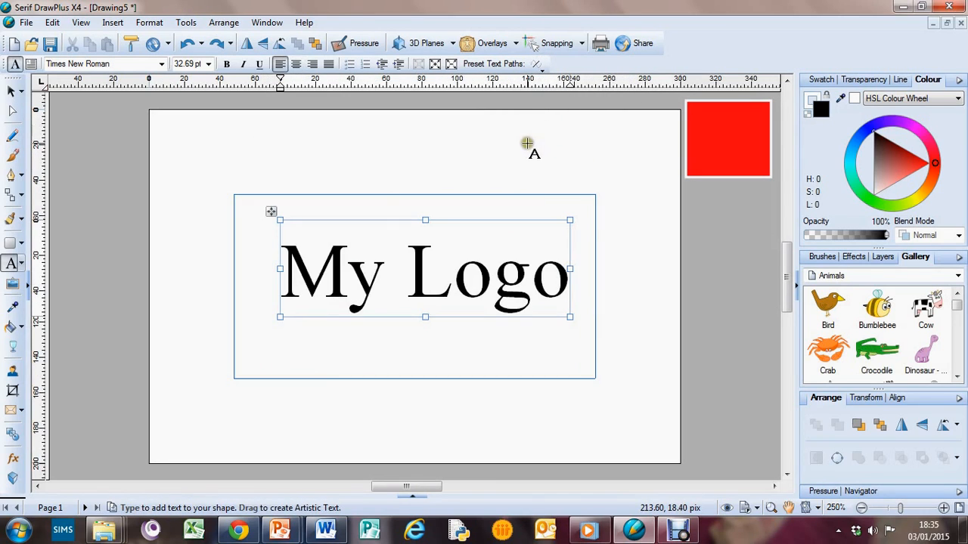
left_click(537, 65)
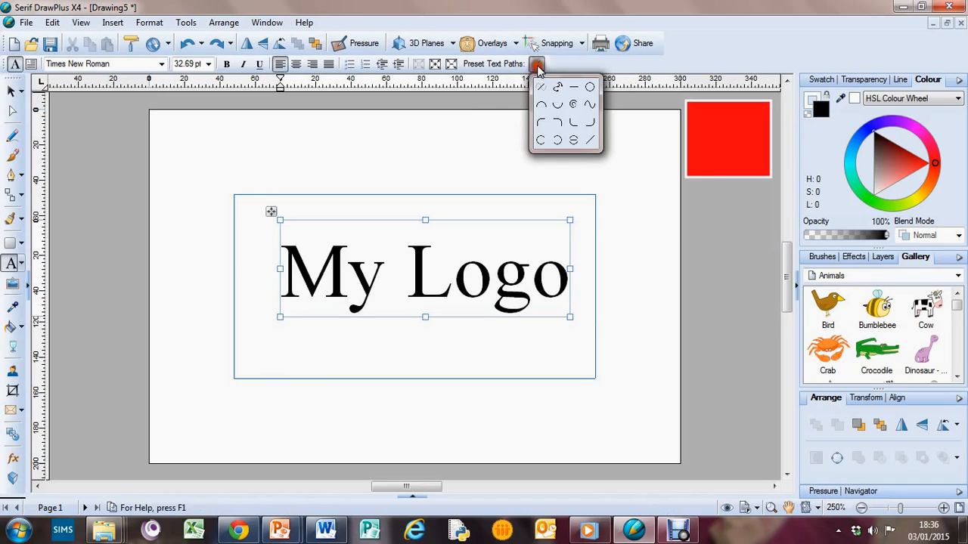
left_click(463, 166)
left_click(412, 275)
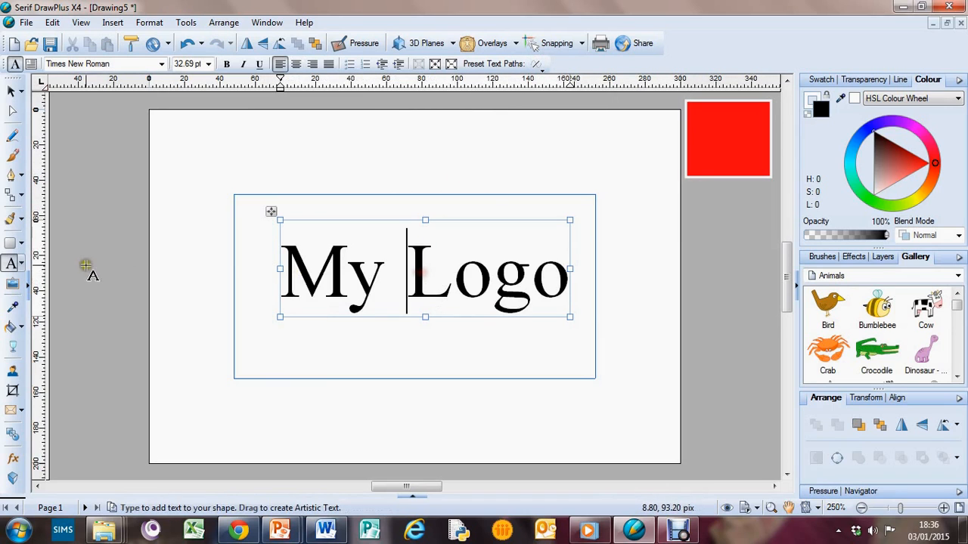
Try the AbcPhonicsOne font on the whole "My Logo" text and settle on Accord Heavy SF
left_click(12, 90)
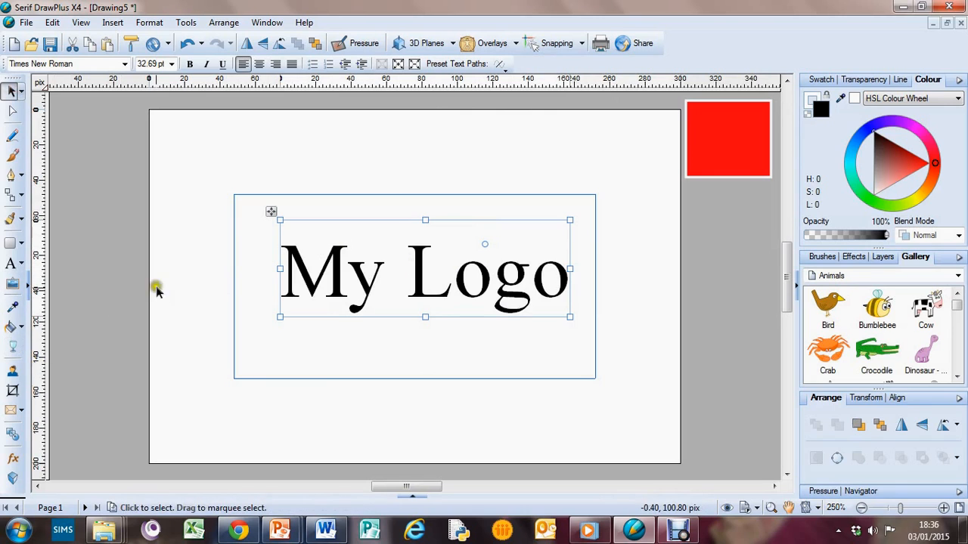
left_click(12, 263)
left_click(331, 268)
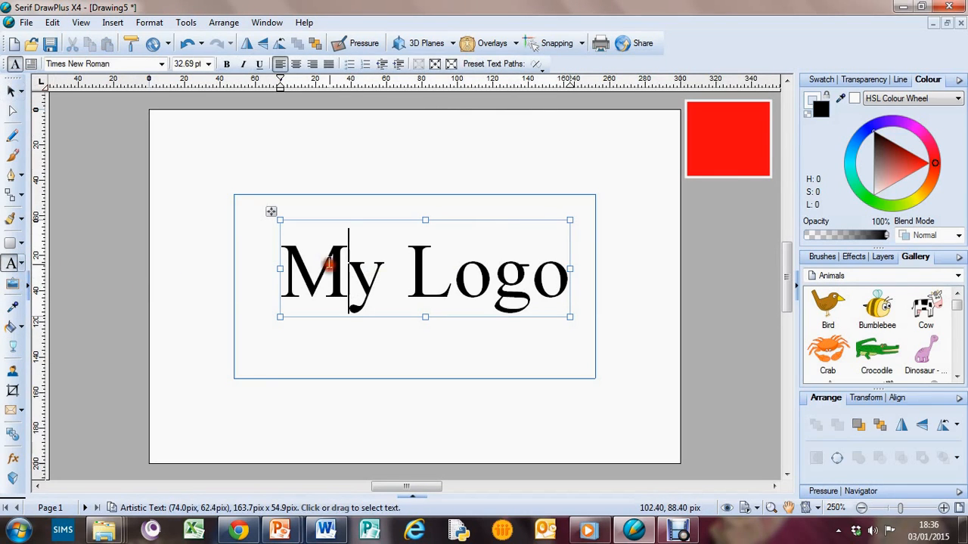
left_click_drag(289, 257, 557, 264)
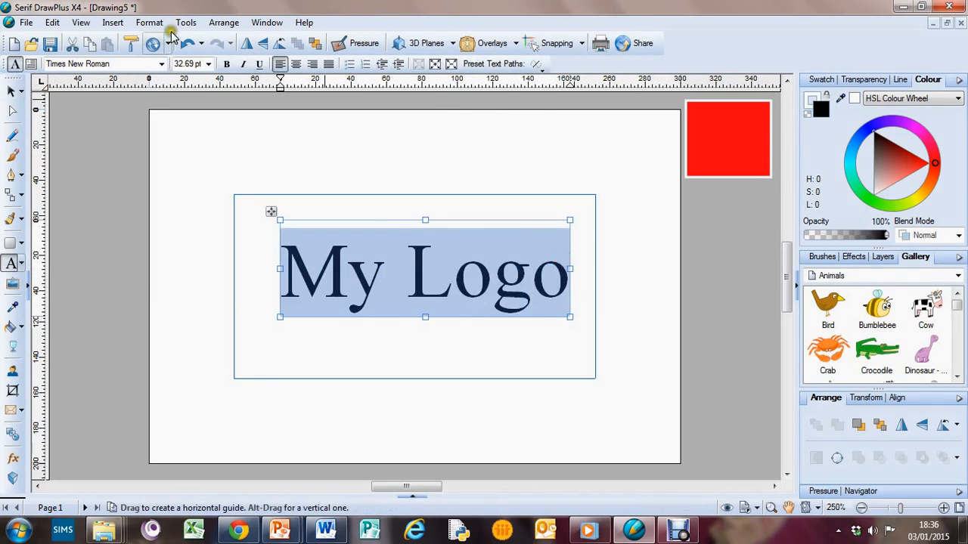
left_click(161, 64)
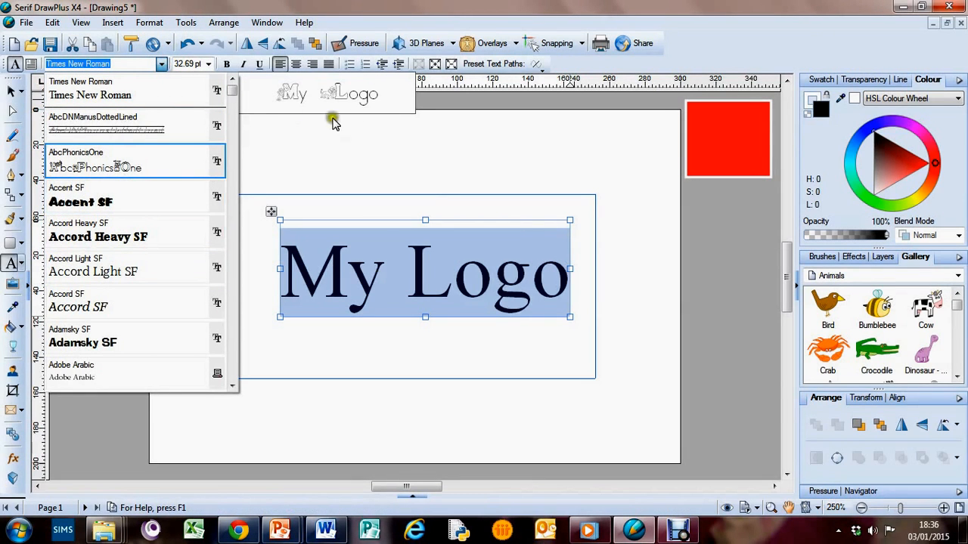
left_click(147, 171)
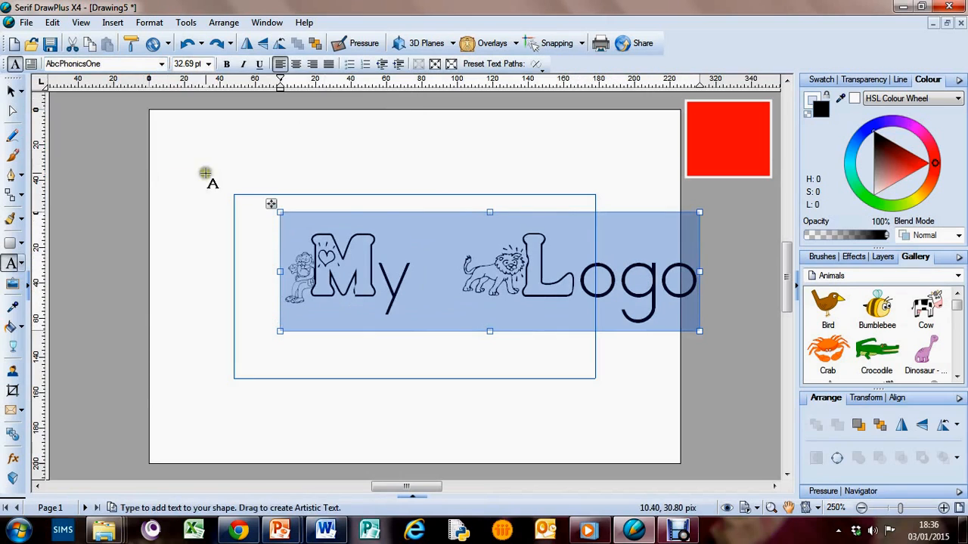
left_click(161, 64)
left_click(126, 273)
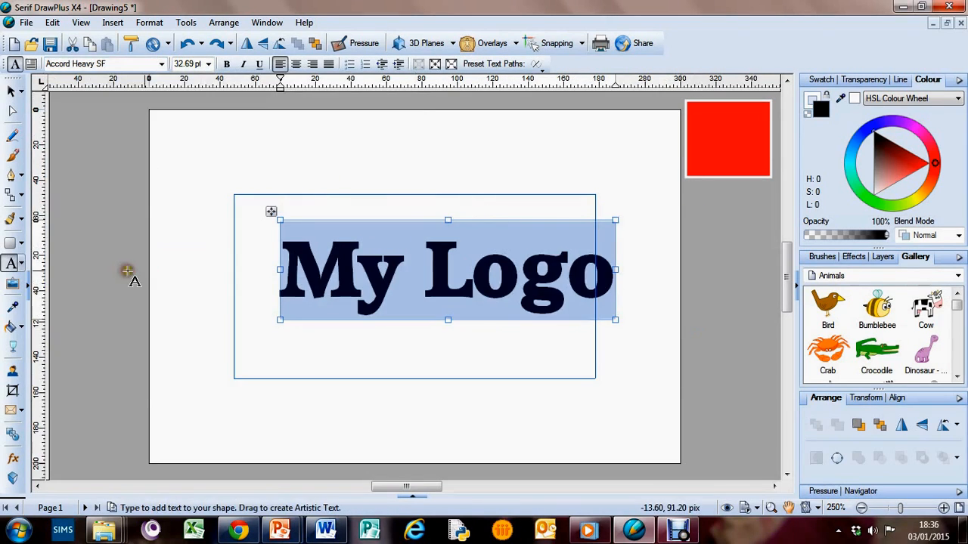
left_click(209, 64)
left_click(209, 64)
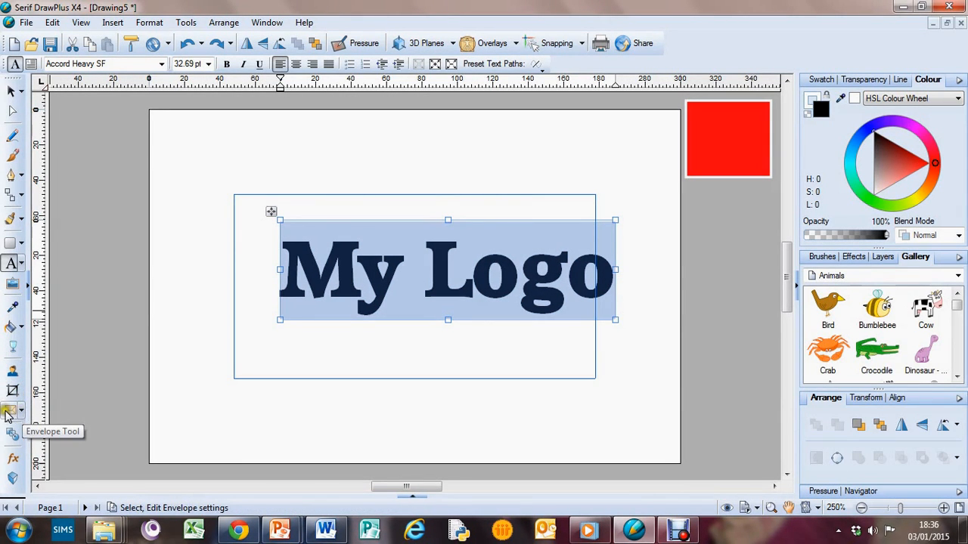
Warp "My Logo" with the Envelope tool by pulling its two lower corners outward and downward
left_click(8, 412)
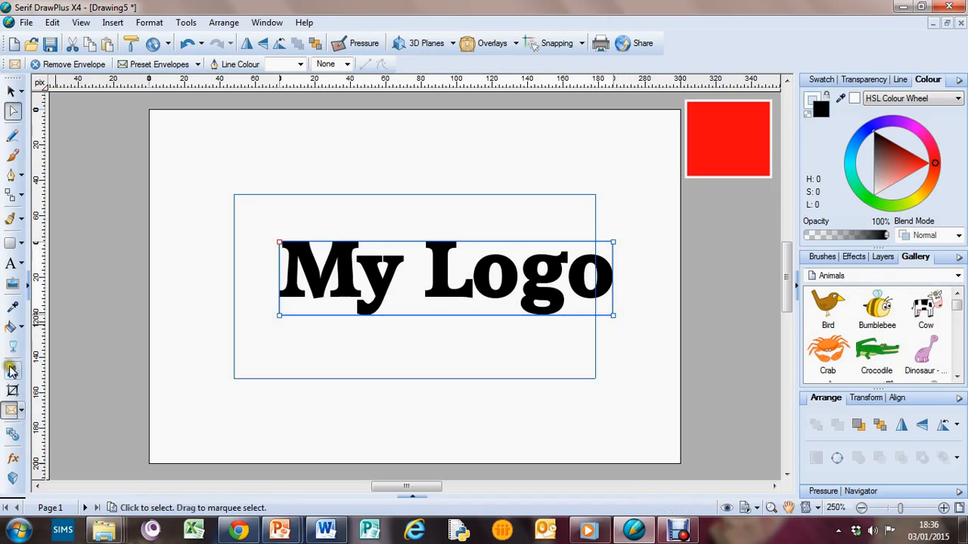
left_click_drag(612, 315, 639, 381)
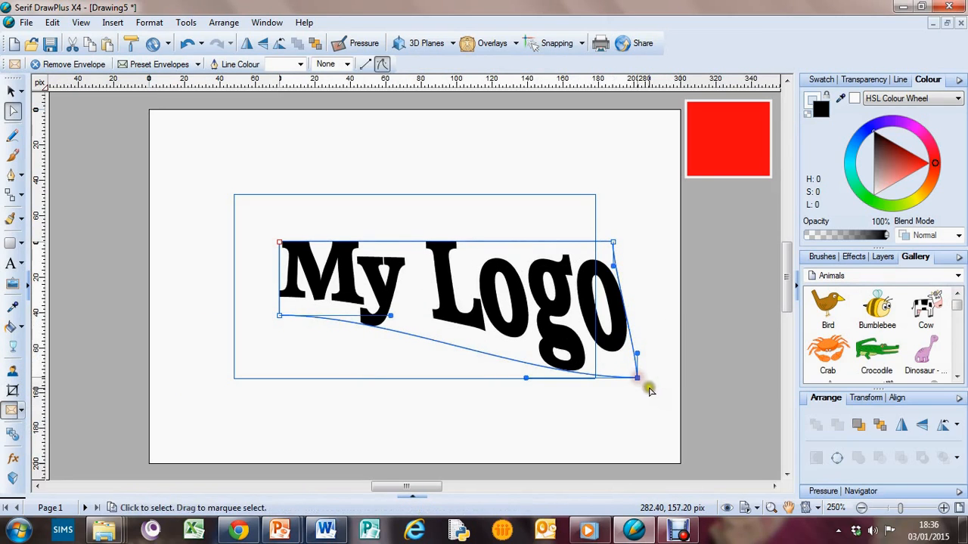
left_click_drag(277, 316, 231, 349)
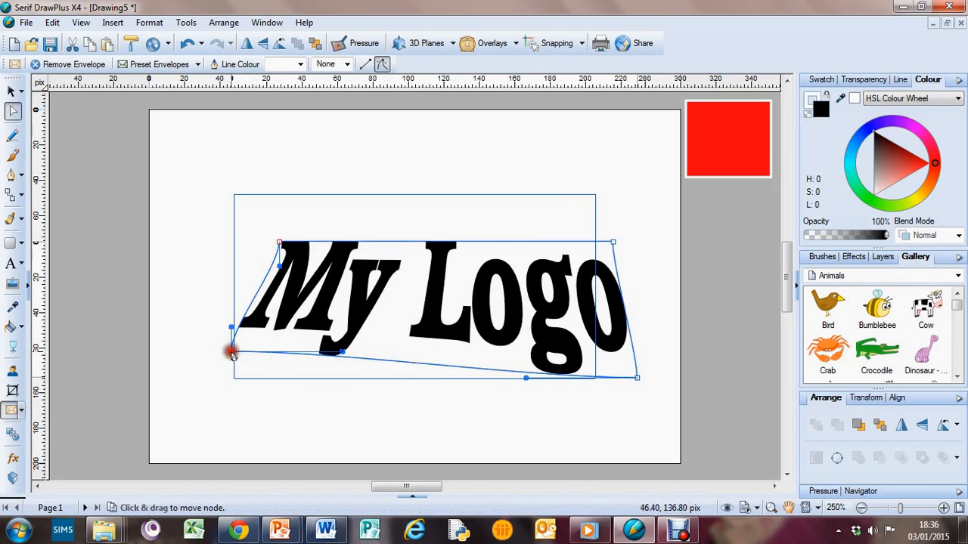
left_click_drag(281, 246, 322, 242)
key("ctrl+z")
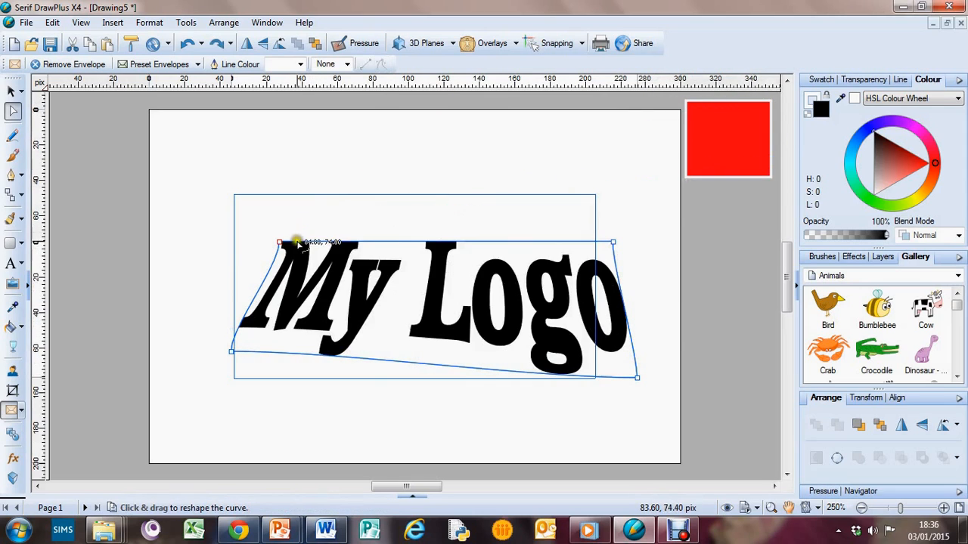
left_click_drag(638, 379, 637, 383)
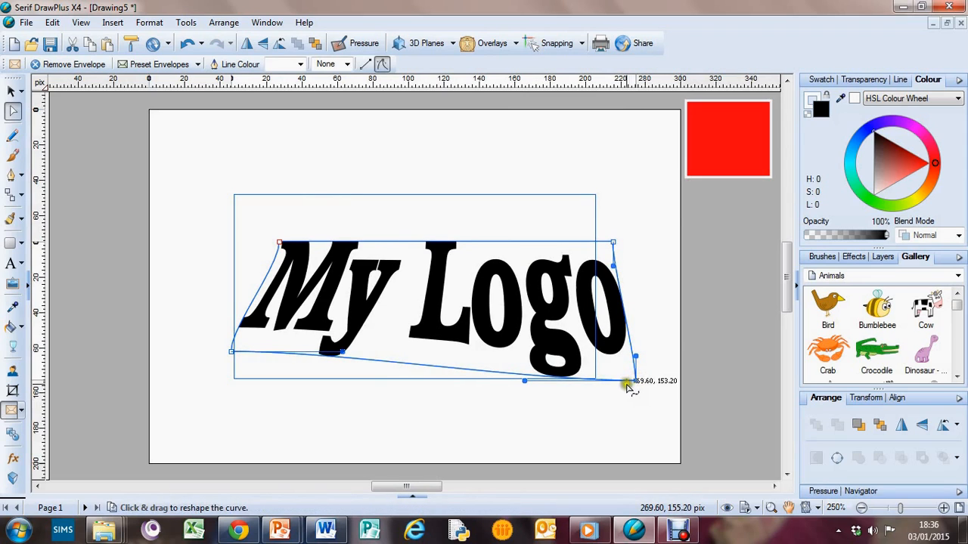
Undo all the envelope corner distortions on "My Logo"
key("ctrl+z")
key("ctrl+z")
key("ctrl+z")
key("ctrl+z")
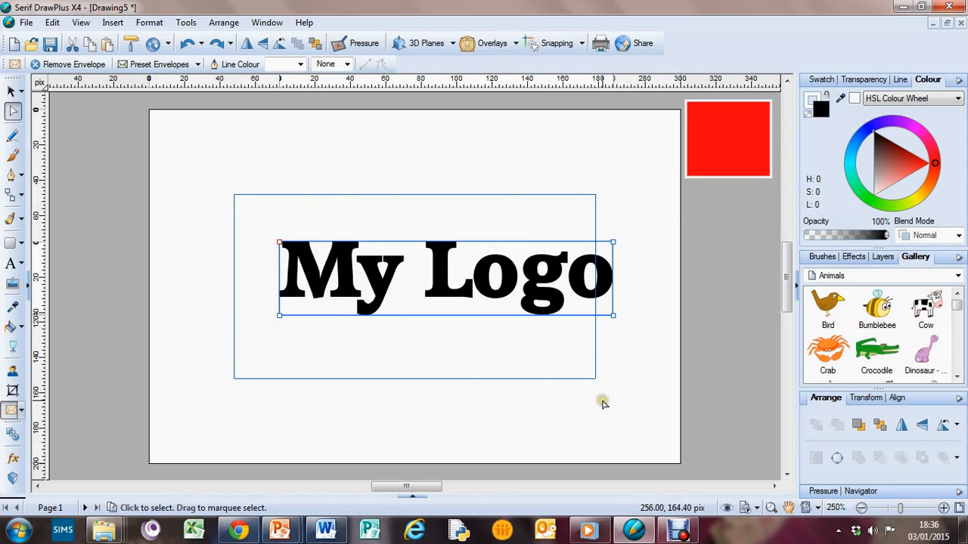
key("ctrl+y")
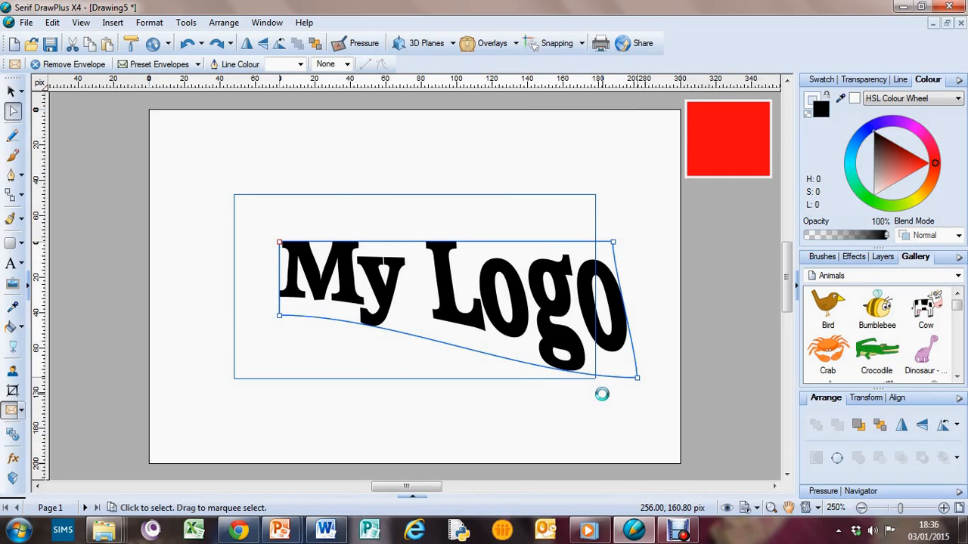
key("ctrl+z")
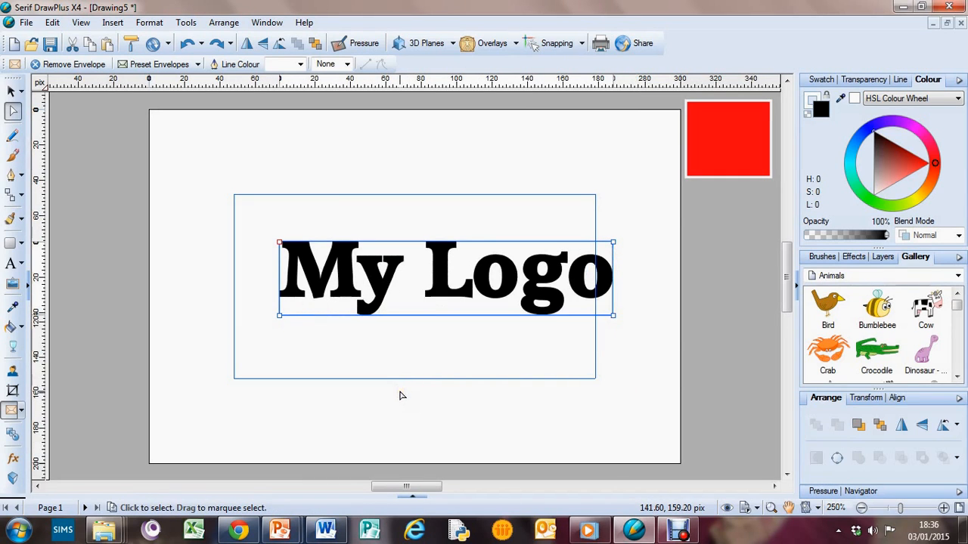
Try the Perspective tool on "My Logo" so the text recedes toward its right end, and undo it
left_click(437, 344)
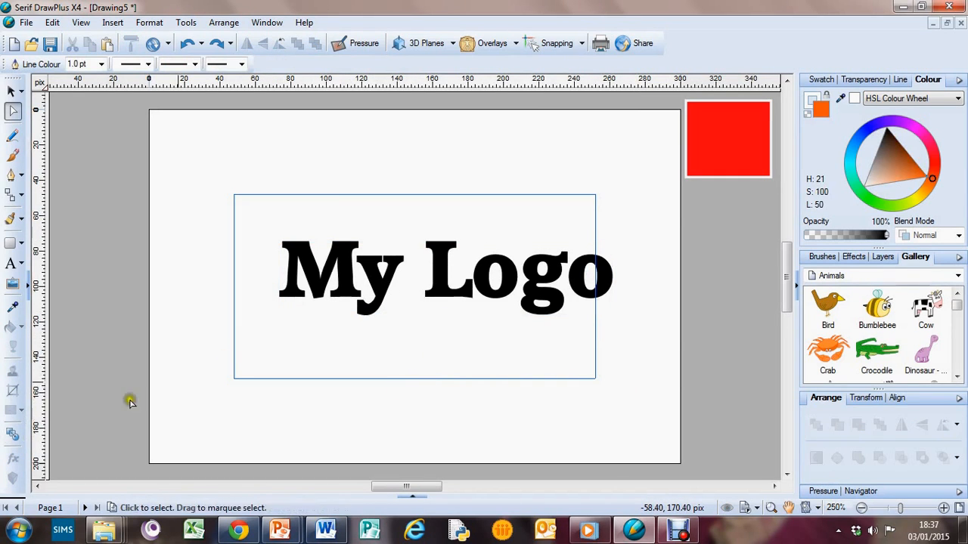
left_click(292, 287)
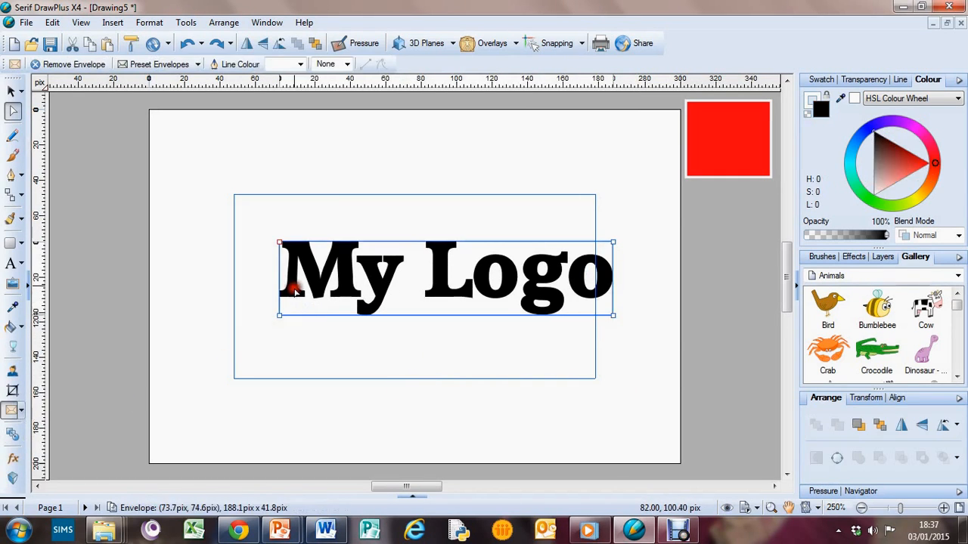
left_click(21, 412)
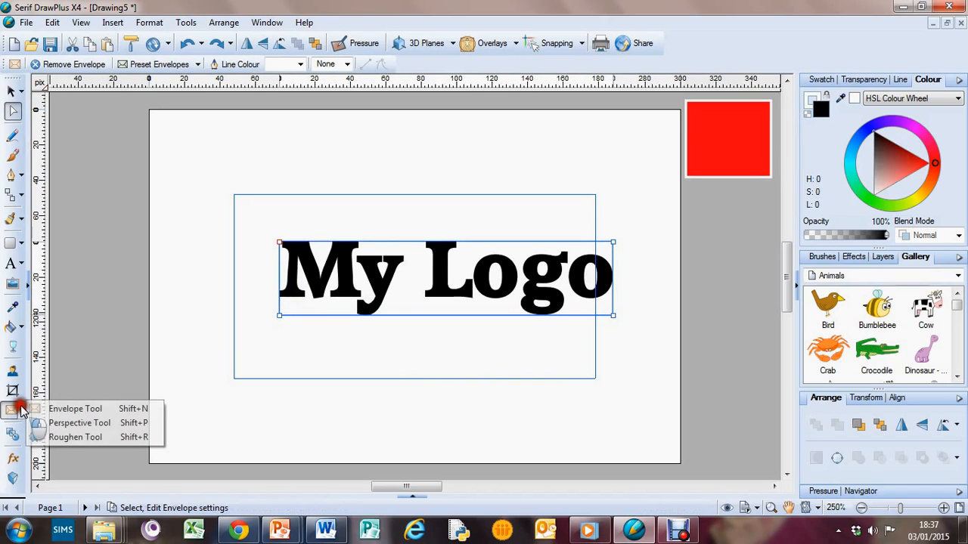
left_click(68, 424)
left_click_drag(411, 219, 482, 235)
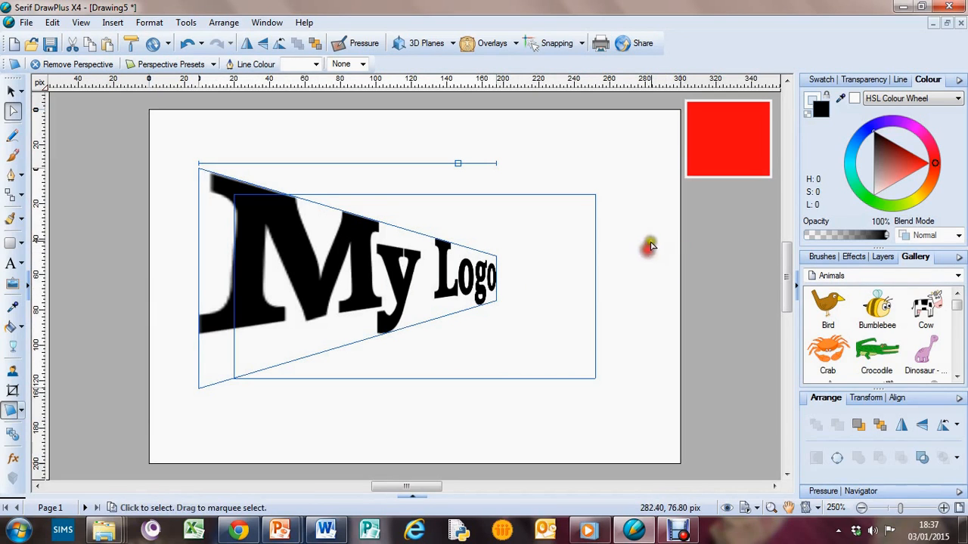
key("ctrl+z")
key("ctrl+z")
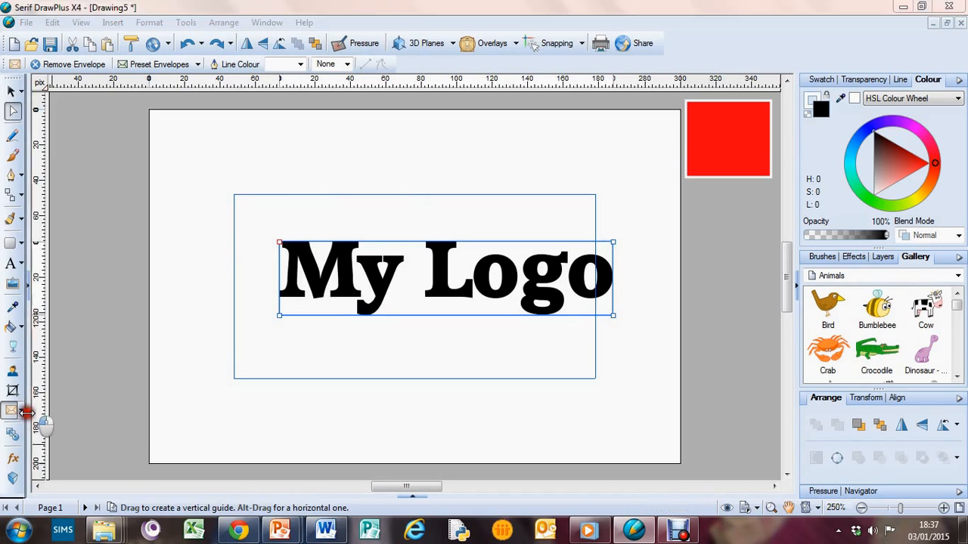
Try roughening the edges of the "My Logo" text with the Roughen tool and undo the changes
left_click(16, 412)
left_click(76, 437)
left_click_drag(303, 270, 383, 299)
left_click(420, 427)
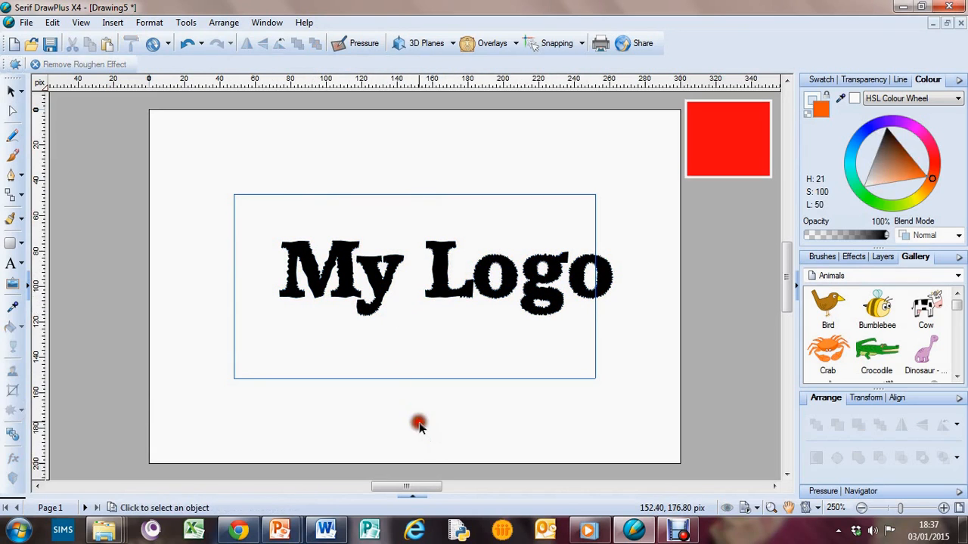
left_click(557, 268)
left_click_drag(558, 268, 512, 259)
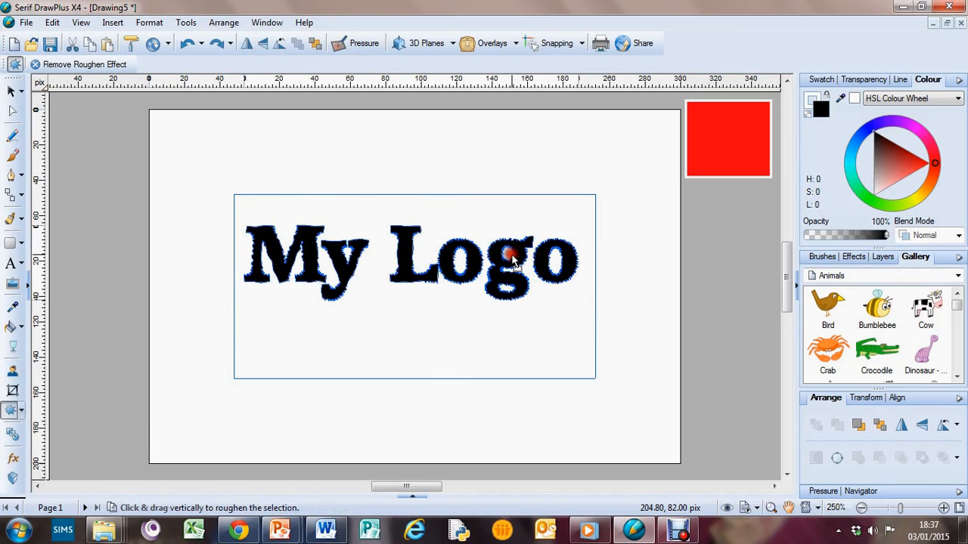
key("ctrl+z")
key("ctrl+z")
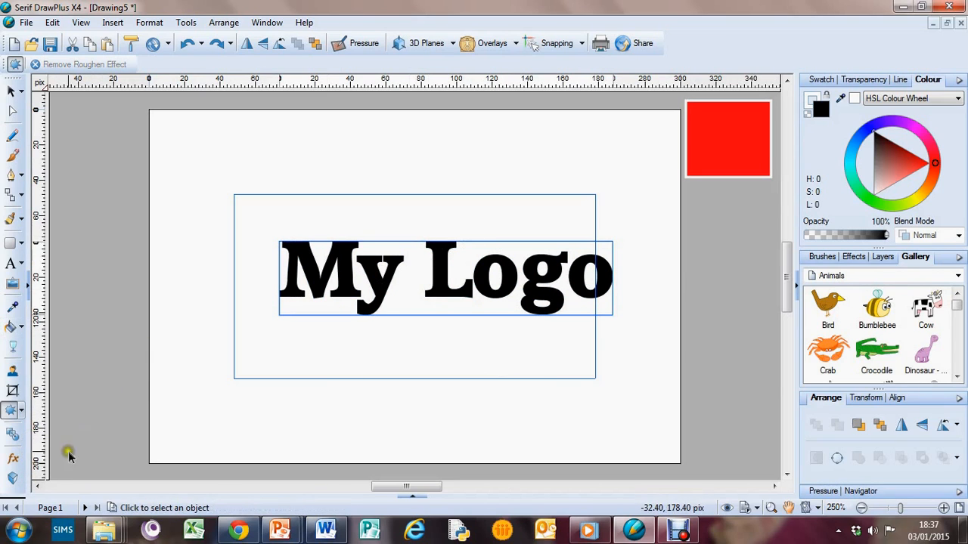
Try the Instant 3D effect on "My Logo", converting the envelope to curves and rotating the text, and undo everything
left_click(13, 476)
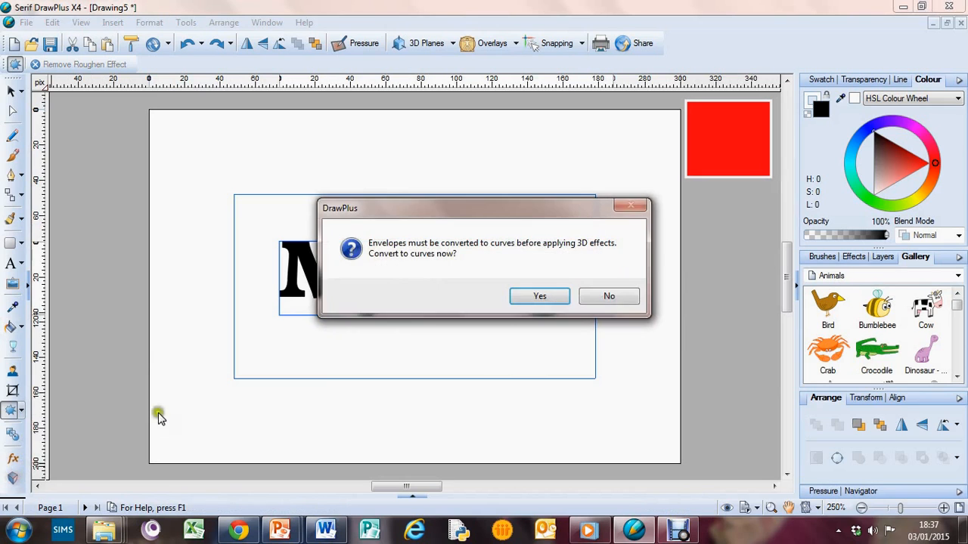
left_click(539, 296)
left_click_drag(427, 182, 281, 294)
key("ctrl+z")
key("ctrl+z")
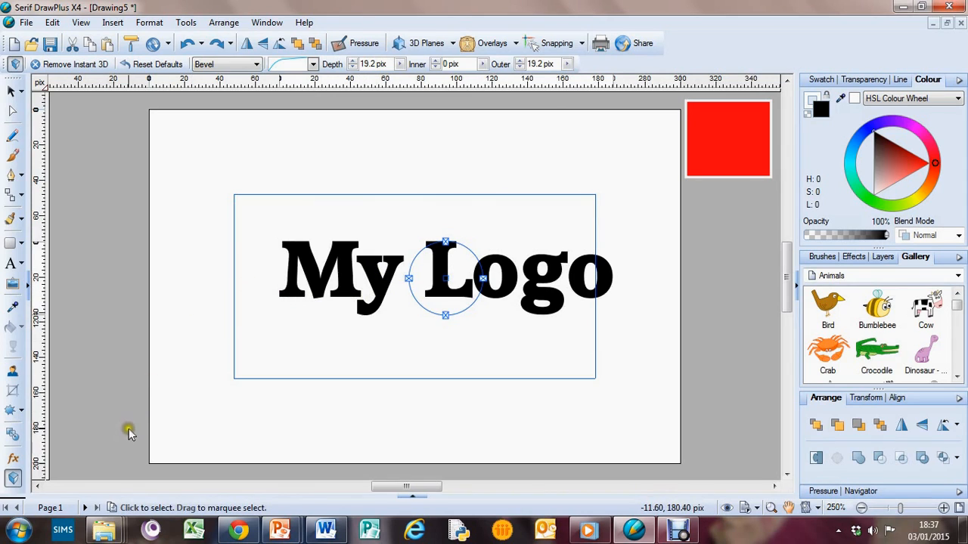
key("ctrl+z")
Select the "My Logo" text and look through the Inner Glow, Bevel and Emboss and other filter effect settings
left_click(373, 424)
left_click(369, 288)
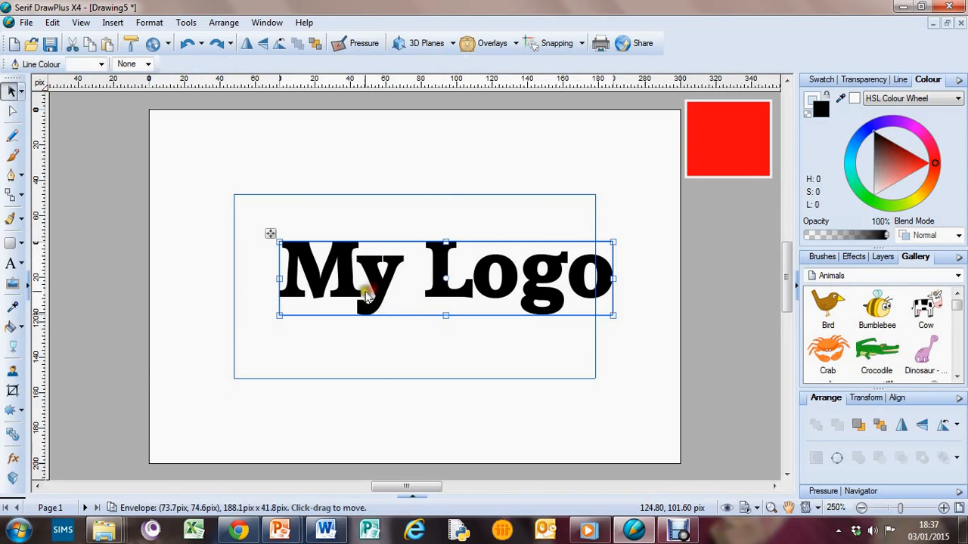
left_click(13, 458)
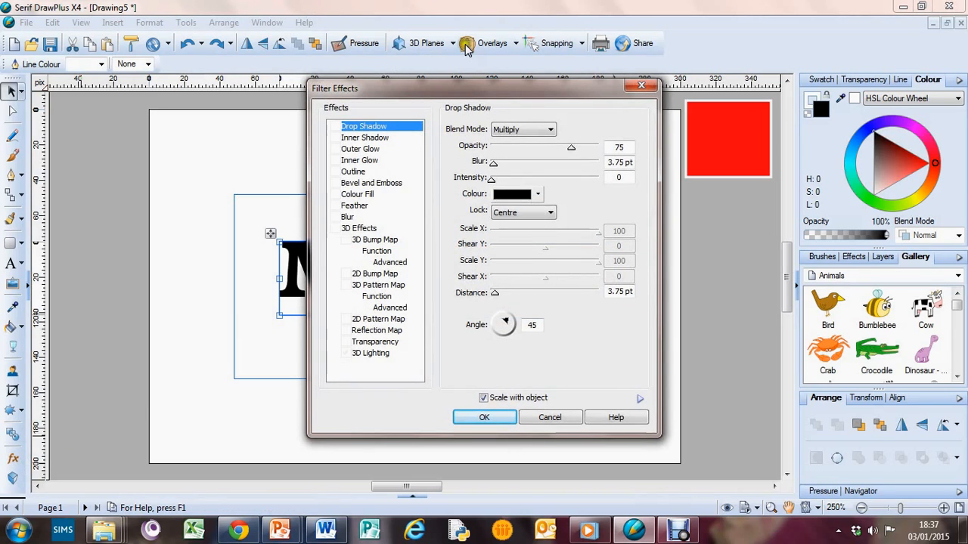
left_click(376, 150)
left_click(373, 162)
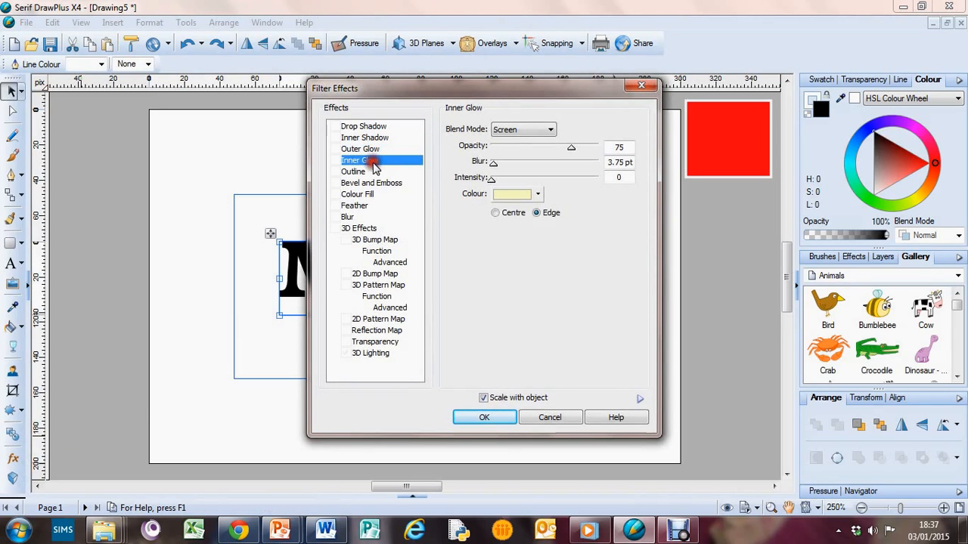
left_click(373, 183)
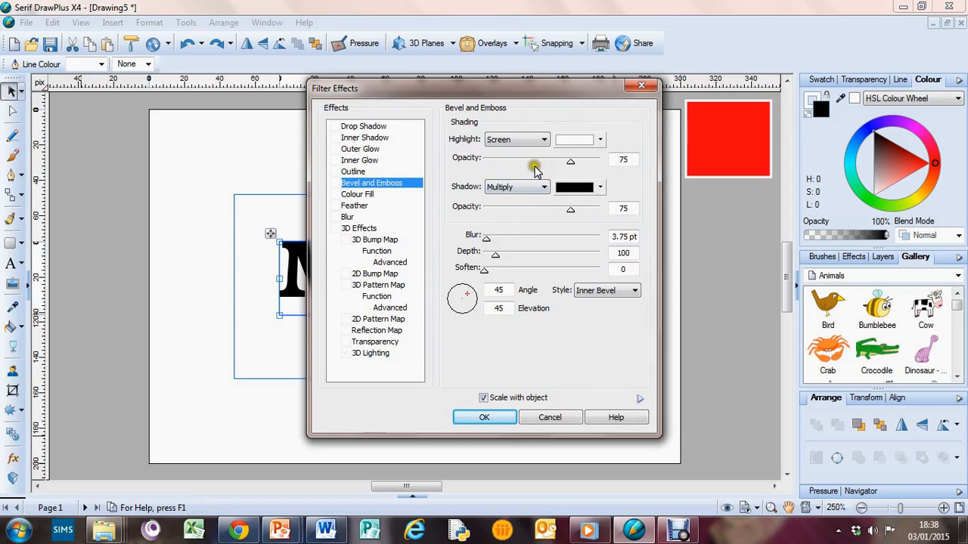
left_click(378, 172)
Try a red Outer Glow with intensity 23 on the "My Logo" text and cancel the filter effects
left_click(378, 149)
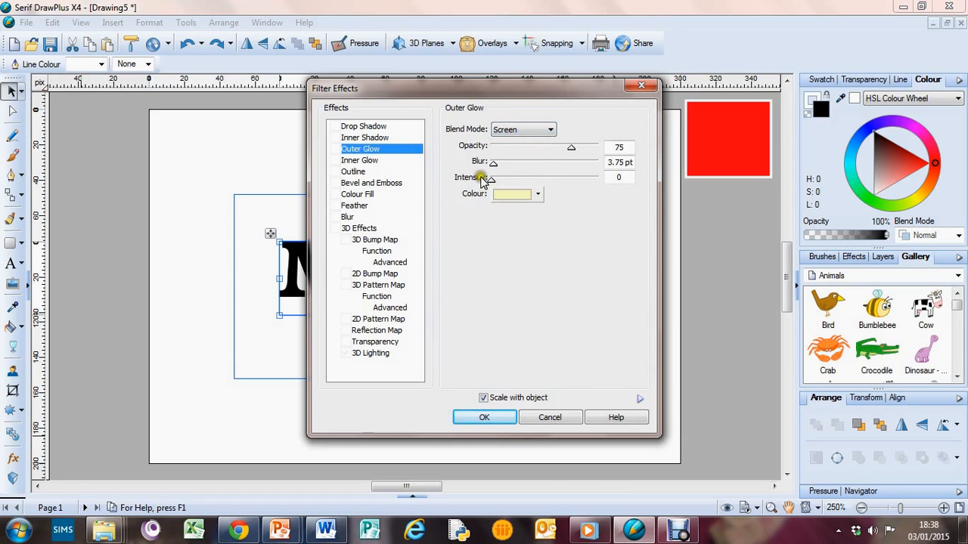
left_click_drag(492, 182, 516, 180)
left_click(538, 194)
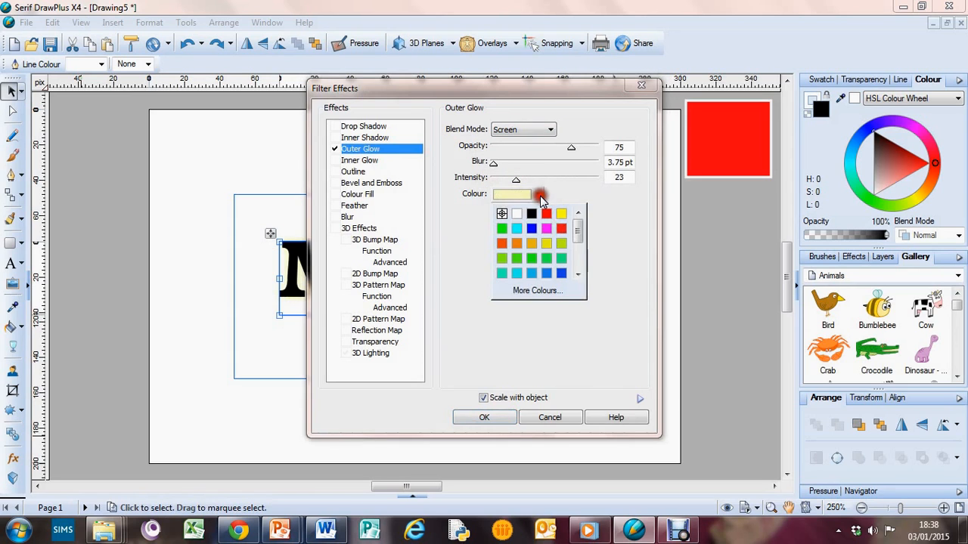
left_click(544, 215)
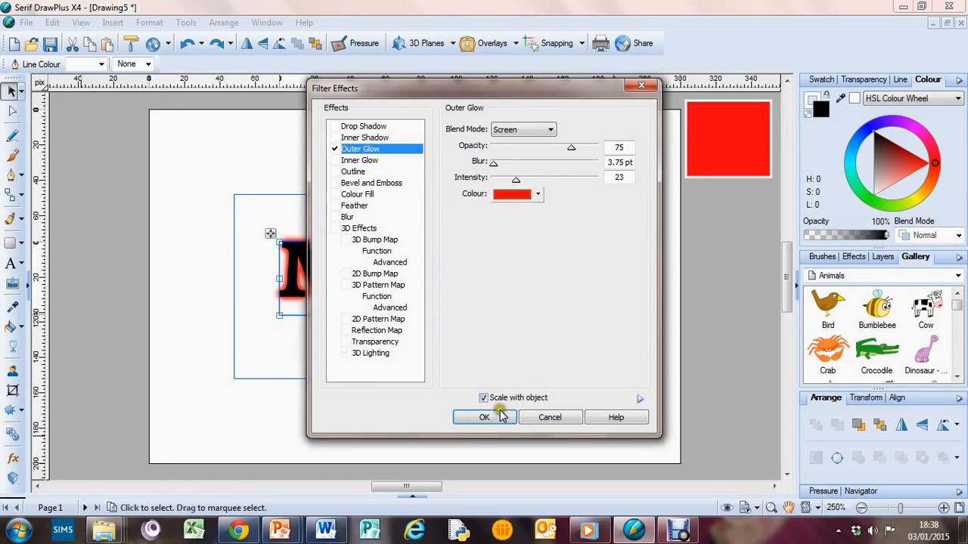
left_click_drag(451, 88, 784, 41)
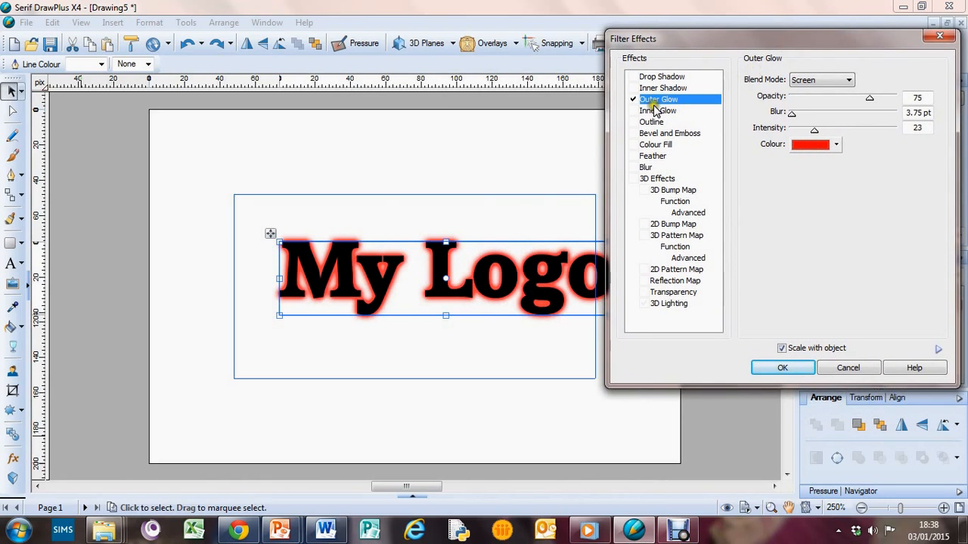
left_click(849, 367)
left_click(675, 244)
left_click(461, 269)
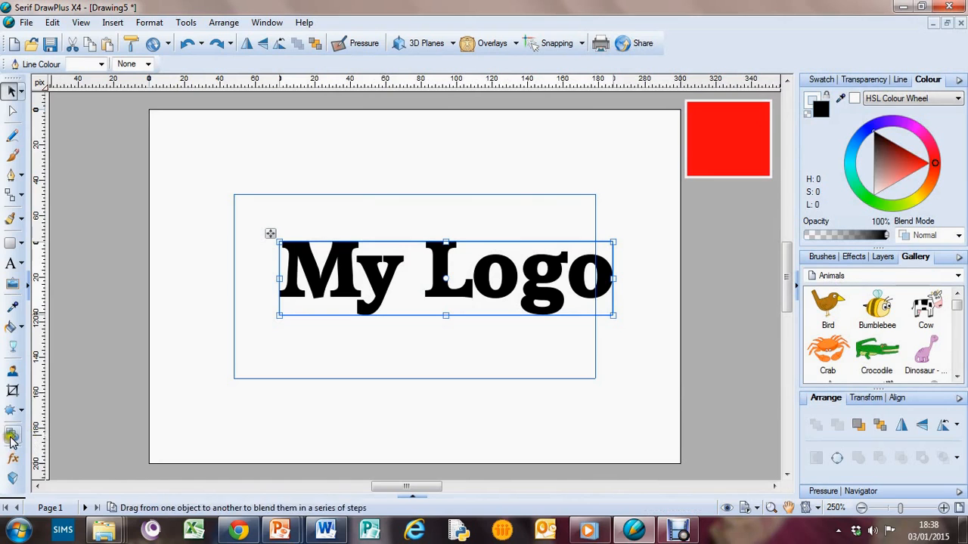
Warp "My Logo" with an envelope, pulling its lower-right and upper-left corners outward, and shift the text up and left
left_click(17, 409)
left_click(61, 406)
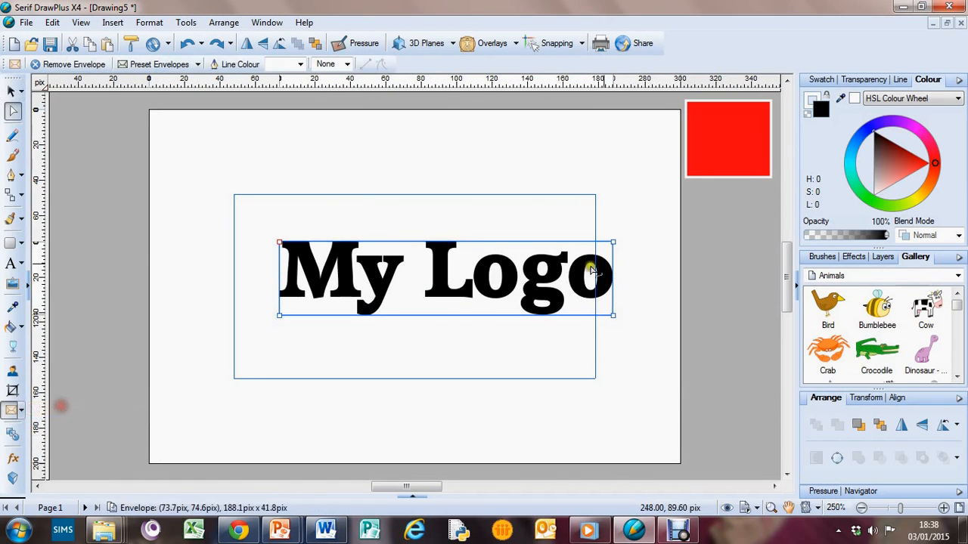
left_click_drag(613, 315, 634, 348)
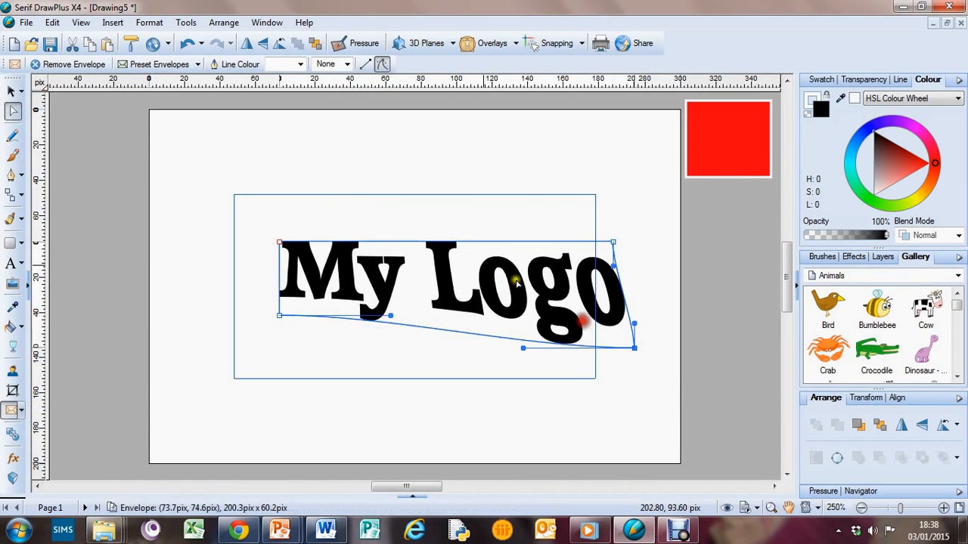
left_click_drag(279, 243, 245, 222)
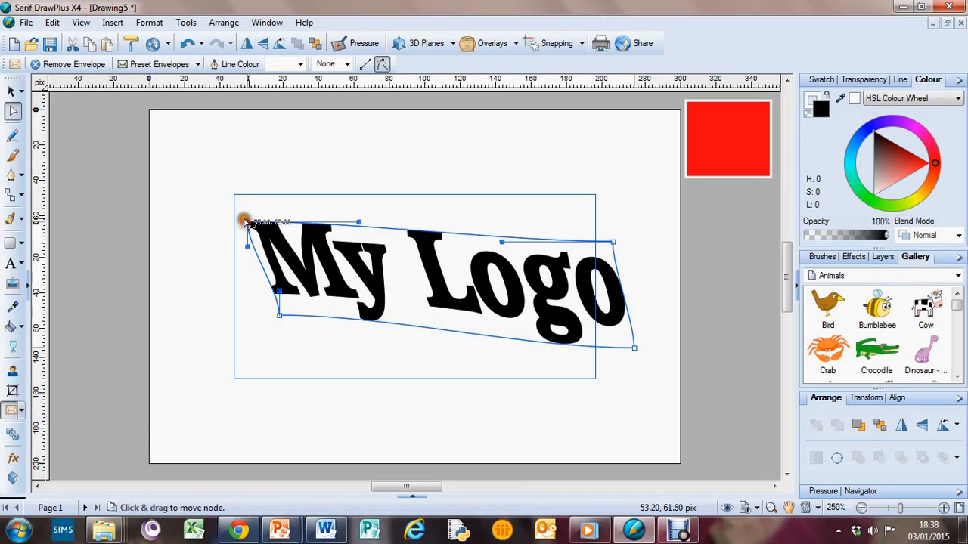
left_click_drag(433, 277, 407, 265)
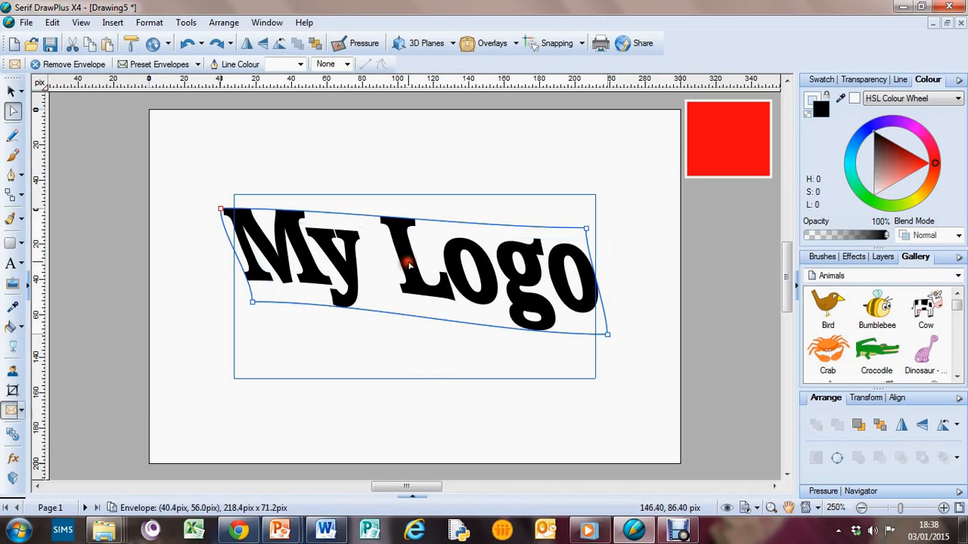
left_click(656, 233)
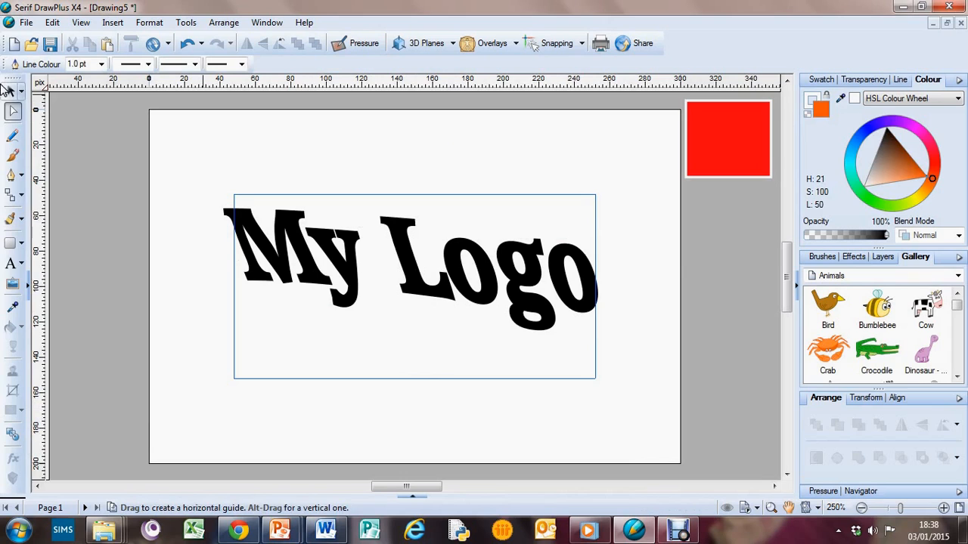
Draw an orange Quick Arrow about 65 x 67 pixels over the start of the text and rotate it to point right
left_click(21, 264)
left_click(21, 245)
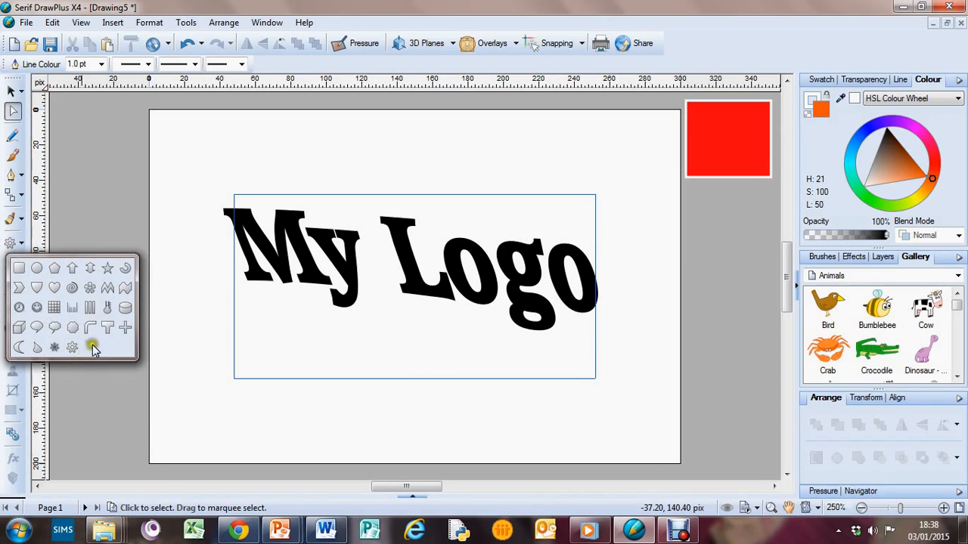
left_click(72, 268)
left_click_drag(217, 142, 333, 263)
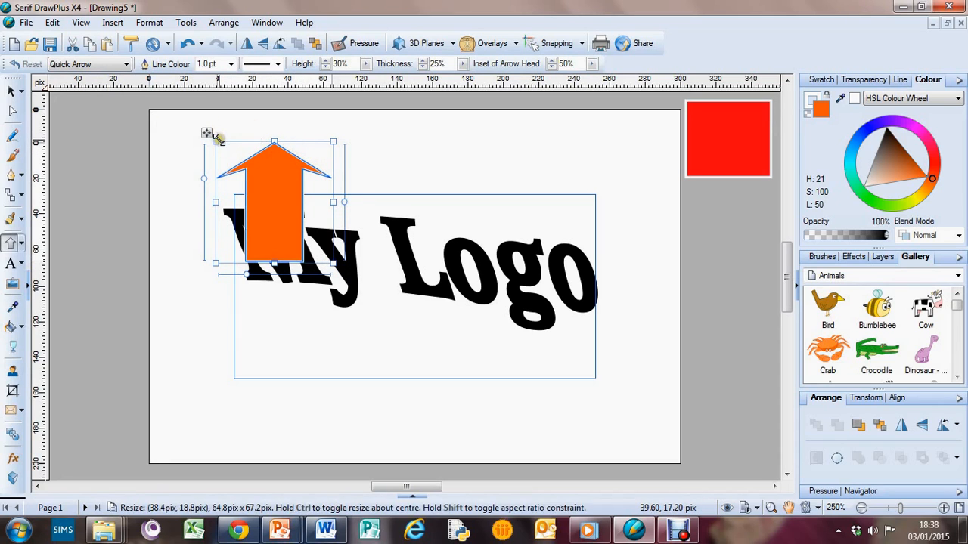
left_click_drag(338, 136, 386, 292)
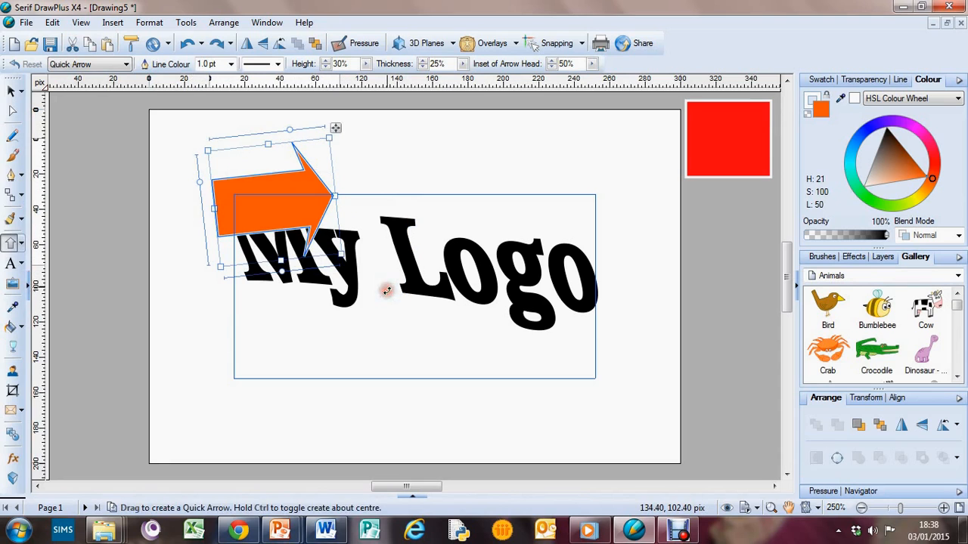
Move the arrow across the lower half of the text and stretch it to about 220 pixels long
left_click(12, 91)
left_click_drag(300, 195, 637, 311)
left_click_drag(542, 309, 503, 271)
Send the orange arrow to the back so it sits behind the "My Logo" text
right_click(485, 276)
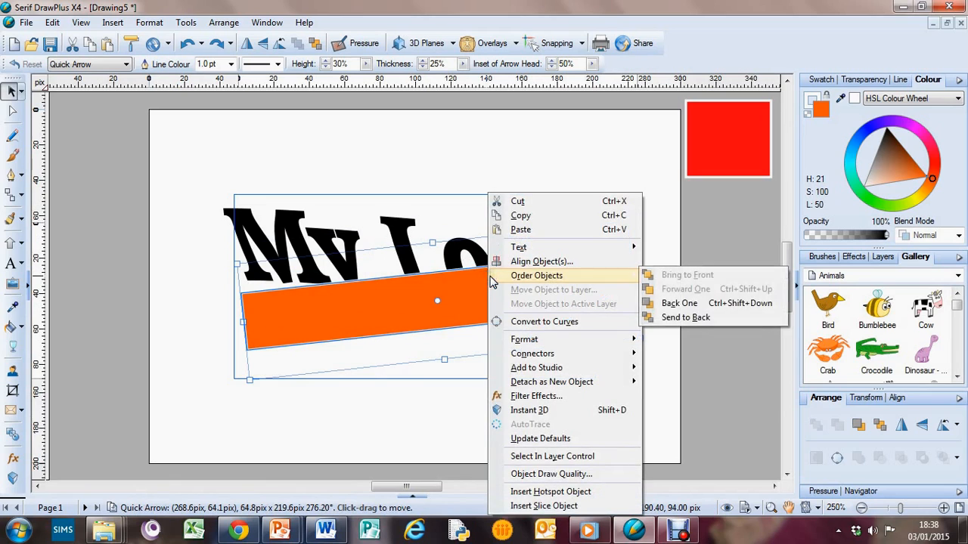
mouse_move(534, 275)
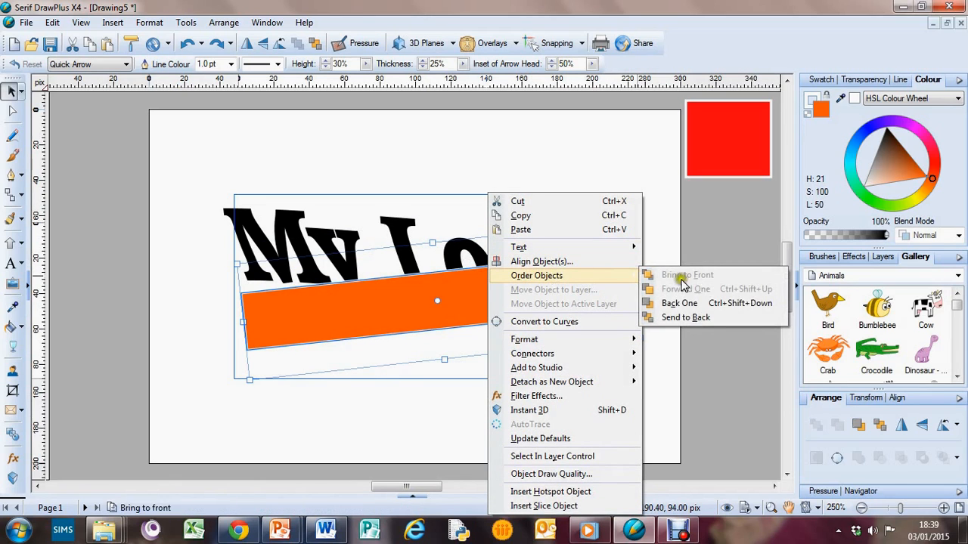
left_click(696, 317)
left_click(684, 325)
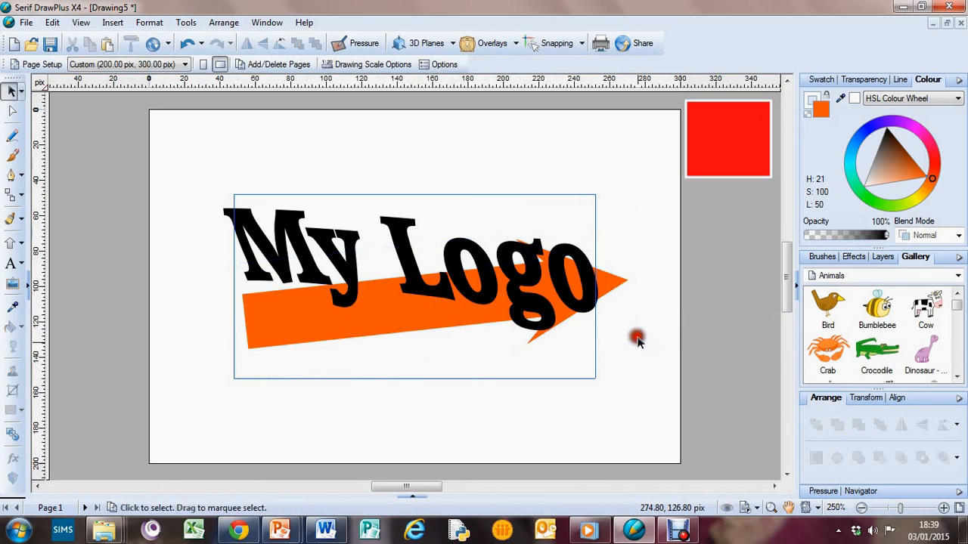
Move the arrow slightly higher behind the text and lengthen it to about 238 pixels
left_click(625, 285)
left_click_drag(634, 279, 653, 262)
left_click(625, 341)
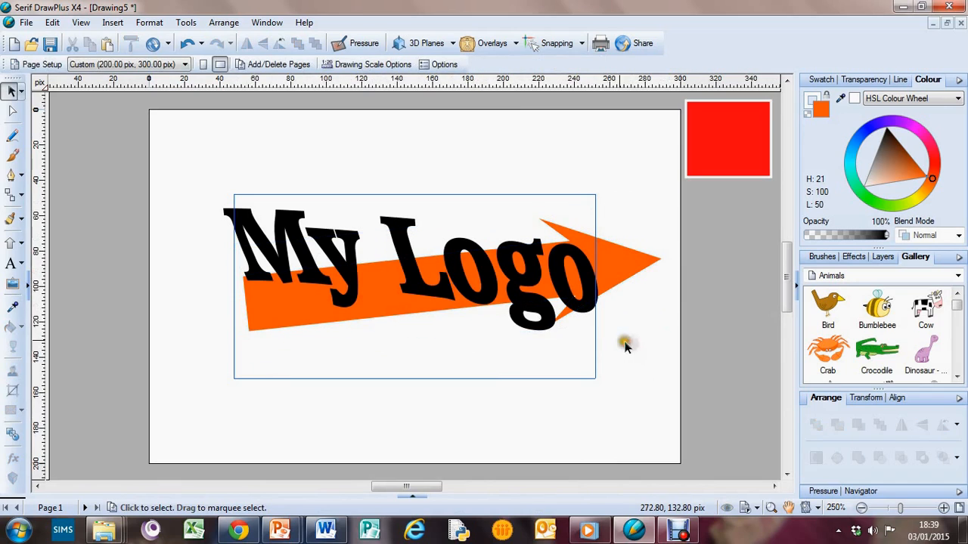
Give the arrow a black outline with a line width of 1.8 pt
left_click(625, 282)
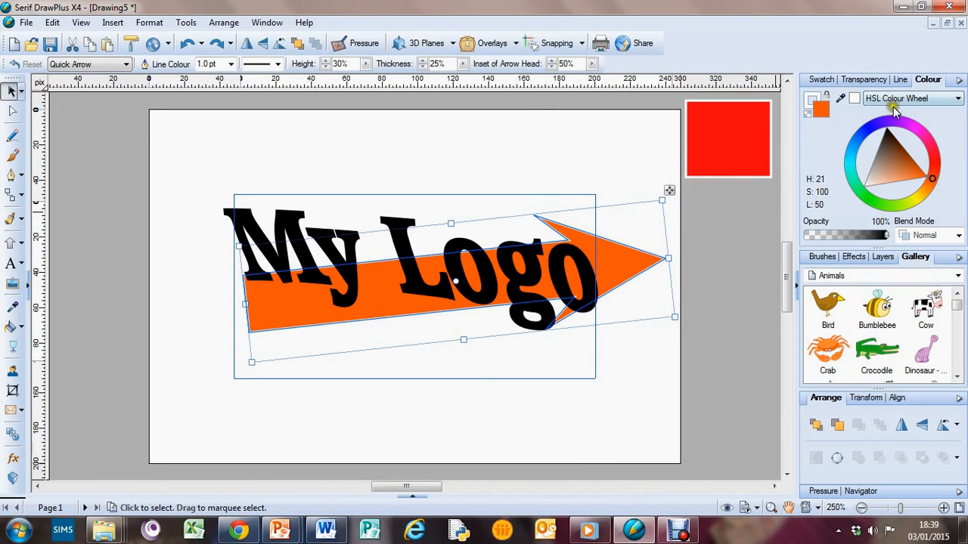
left_click(813, 98)
left_click(824, 79)
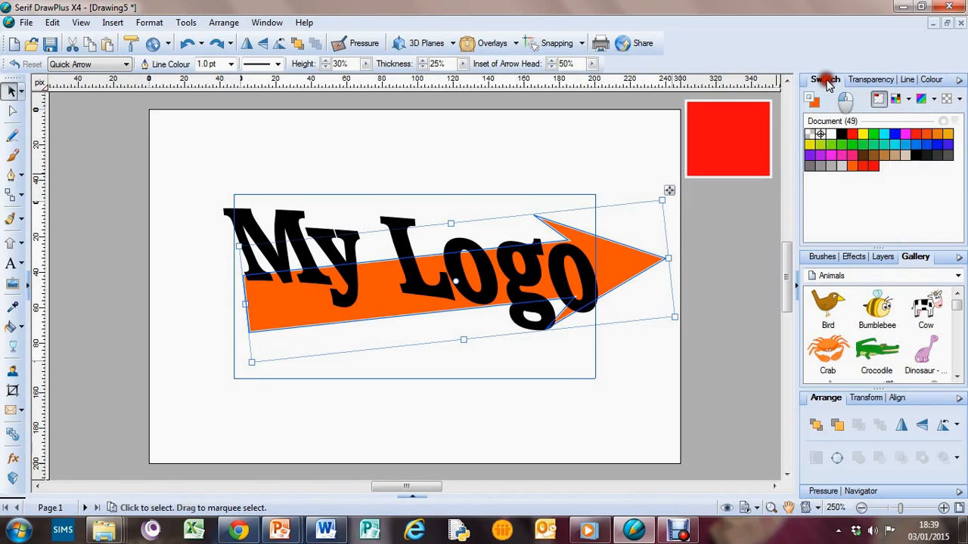
left_click(840, 135)
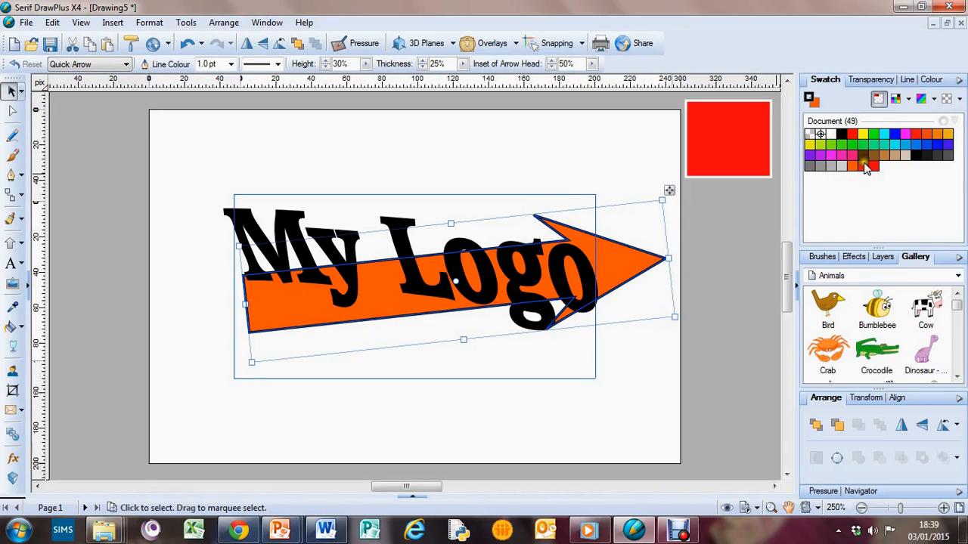
left_click(910, 79)
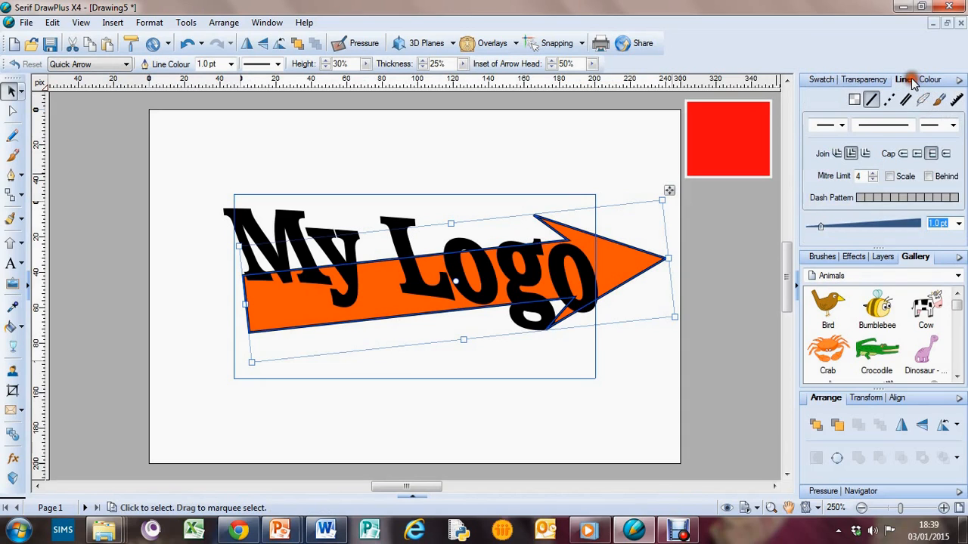
mouse_move(824, 229)
left_mouse_down()
mouse_move(847, 230)
mouse_move(836, 231)
left_mouse_up()
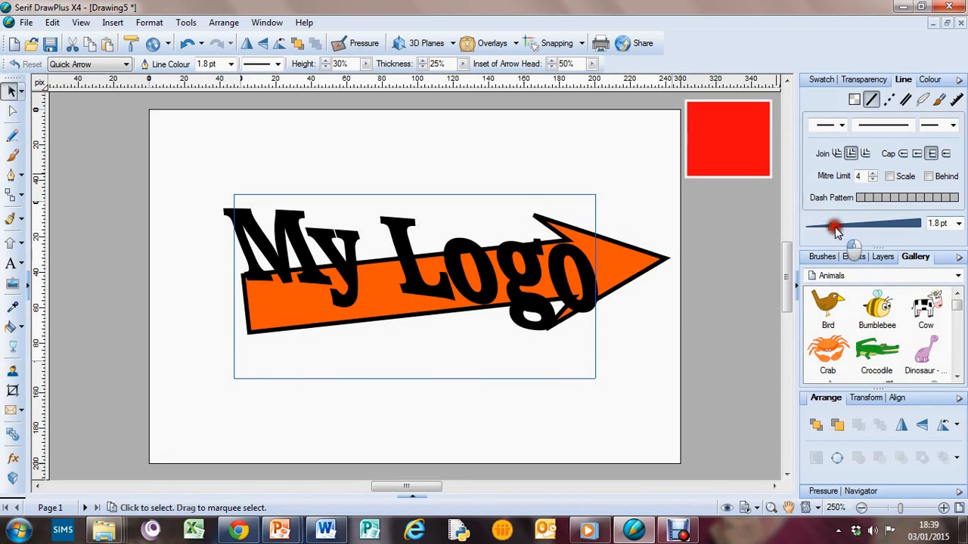
Shift the arrow left toward the page centre, and move and enlarge "My Logo" over it to about 247 x 81 pixels
left_click_drag(665, 261, 602, 270)
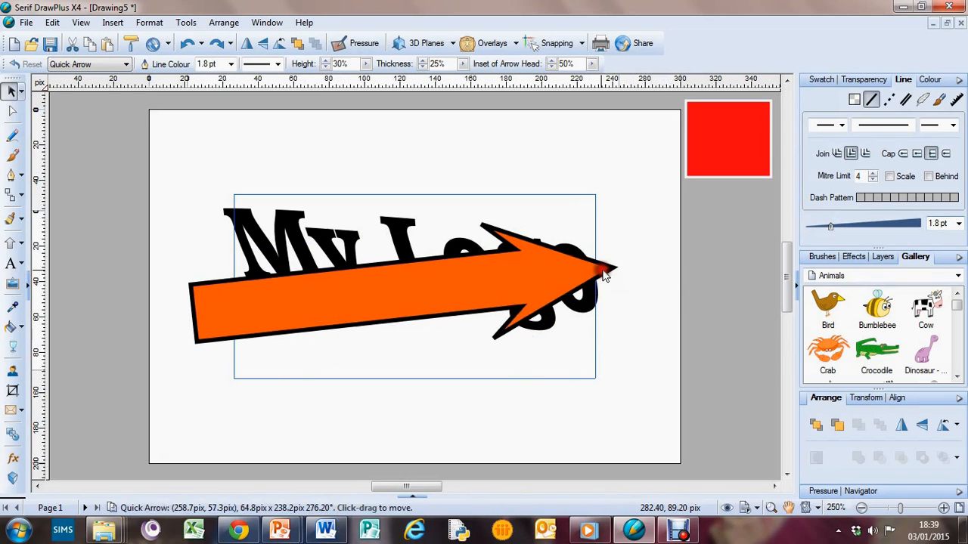
left_click(375, 233)
left_click_drag(307, 220, 281, 218)
left_click_drag(584, 318, 627, 363)
left_click_drag(209, 326, 206, 347)
left_click(565, 413)
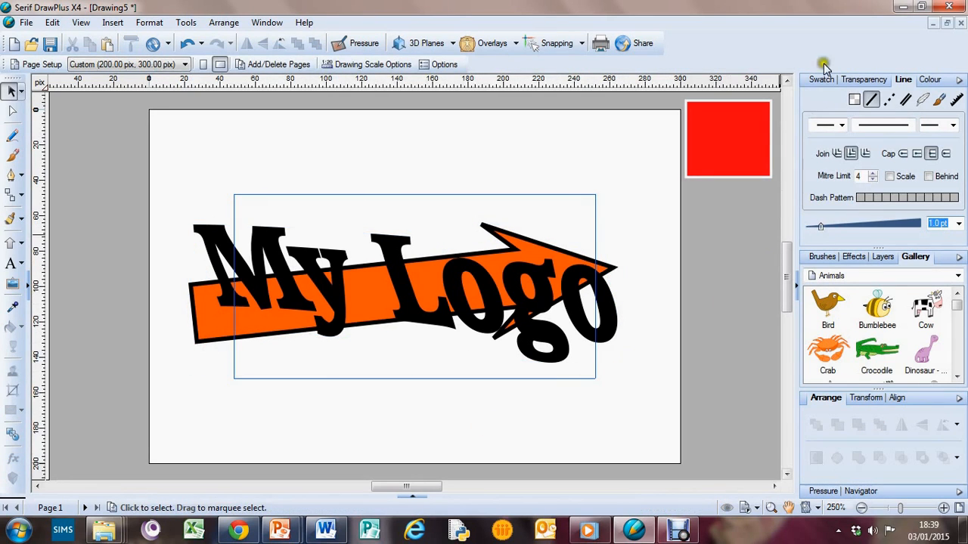
Move the red rectangle onto the page, enlarge it to about 302 x 202 pixels to cover the page, and send it to the back
left_click_drag(739, 147, 190, 153)
left_click_drag(231, 182, 685, 464)
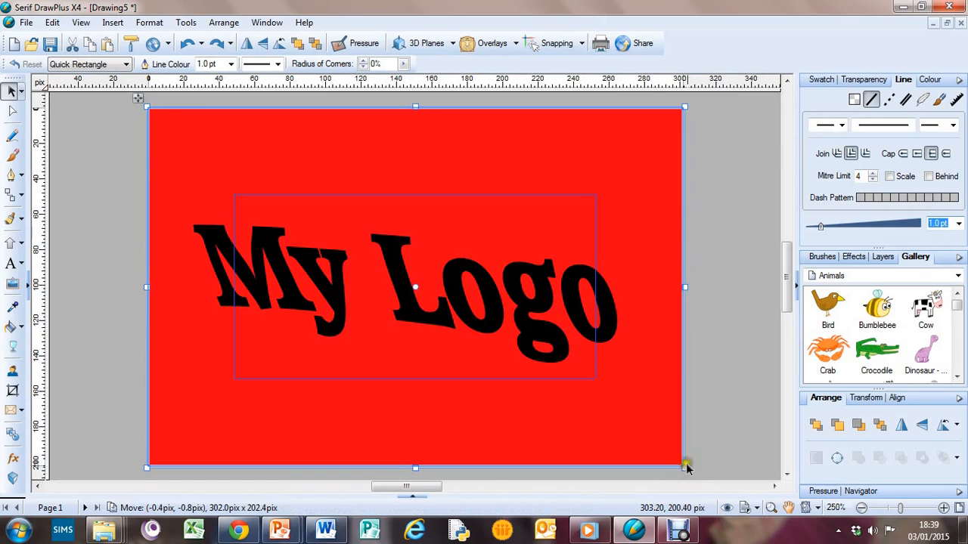
right_click(664, 198)
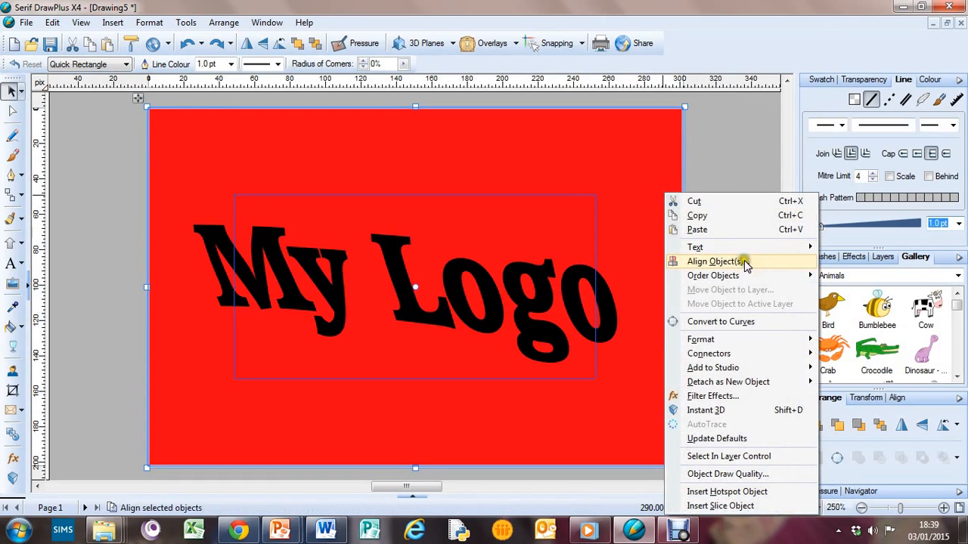
mouse_move(744, 275)
left_click(850, 317)
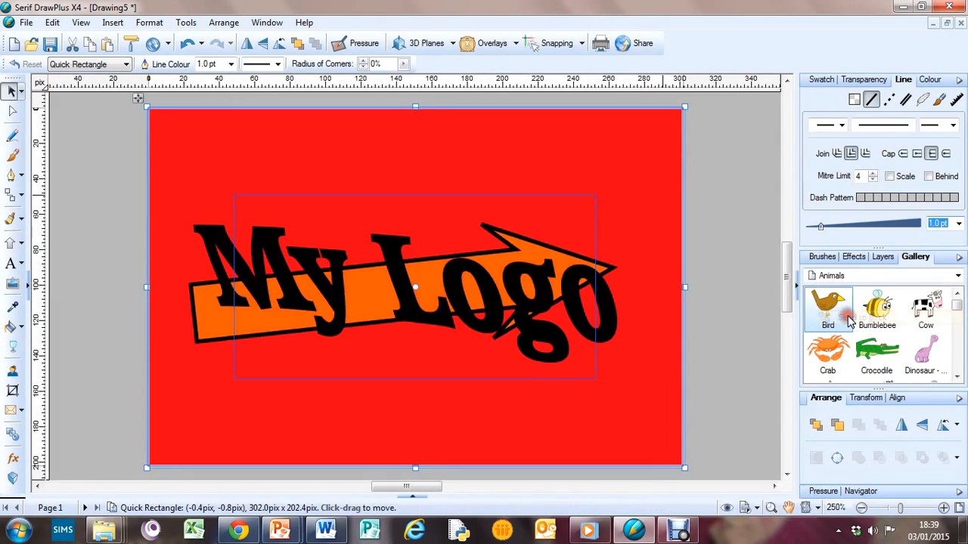
Enlarge the "My Logo" text to about 277 pixels wide and stretch it taller over the arrow
left_click(739, 147)
left_click(221, 239)
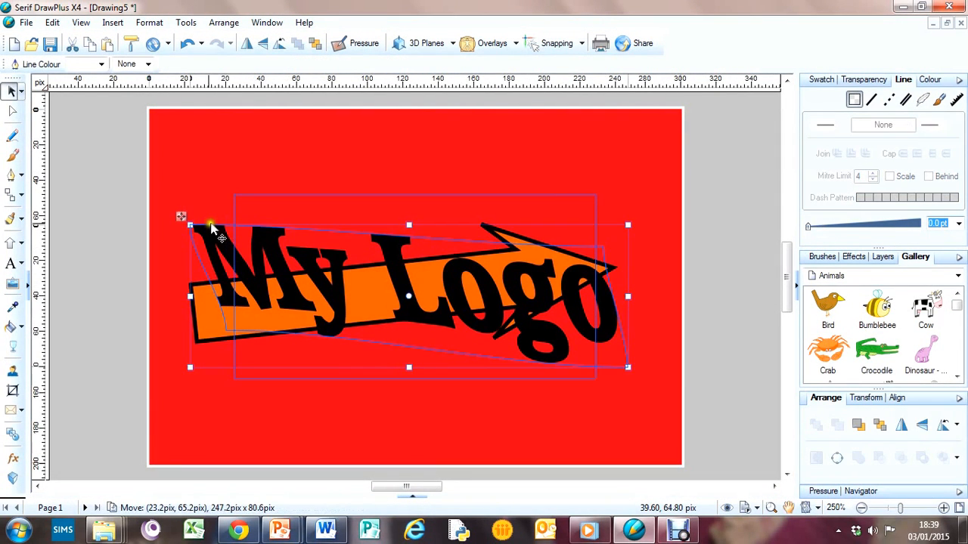
left_click_drag(191, 225, 209, 180)
left_click_drag(628, 368, 661, 393)
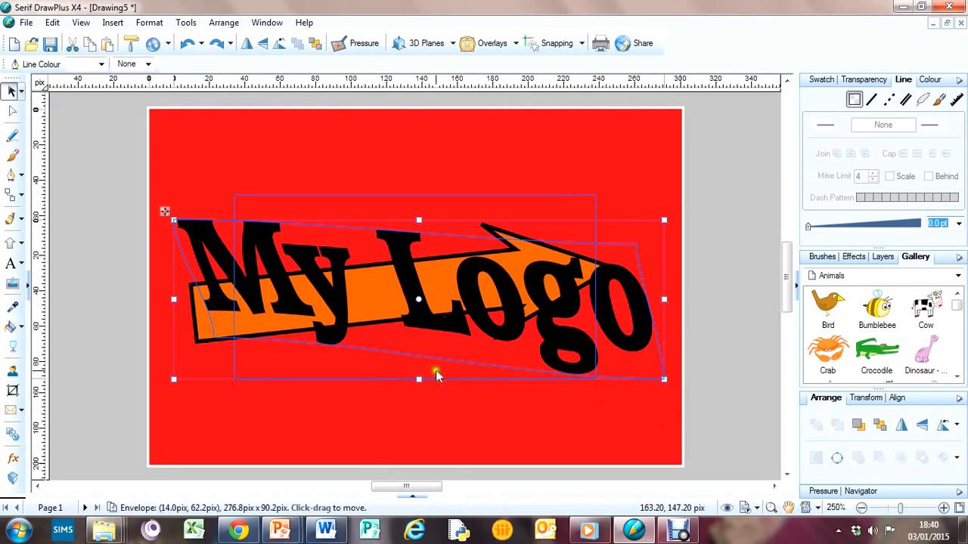
left_click_drag(420, 377, 423, 410)
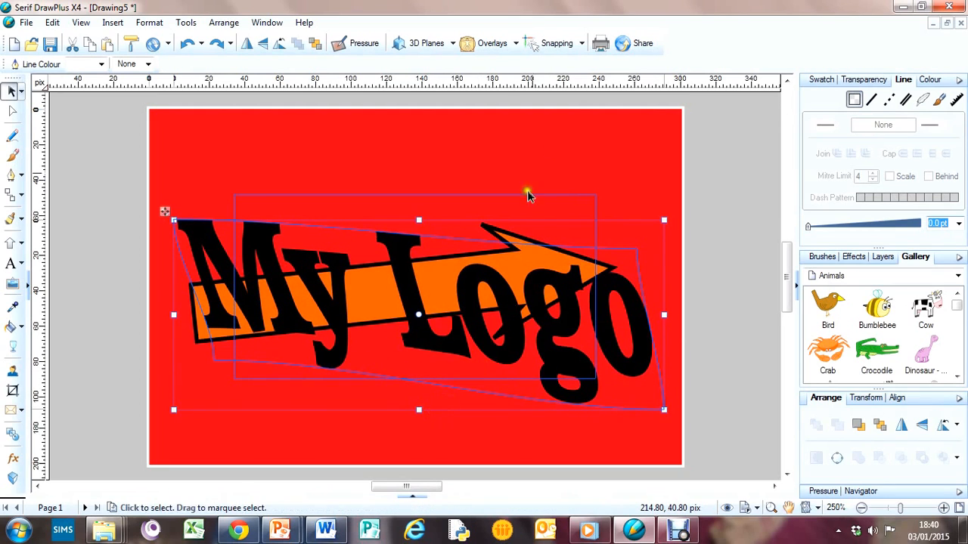
left_click(680, 121)
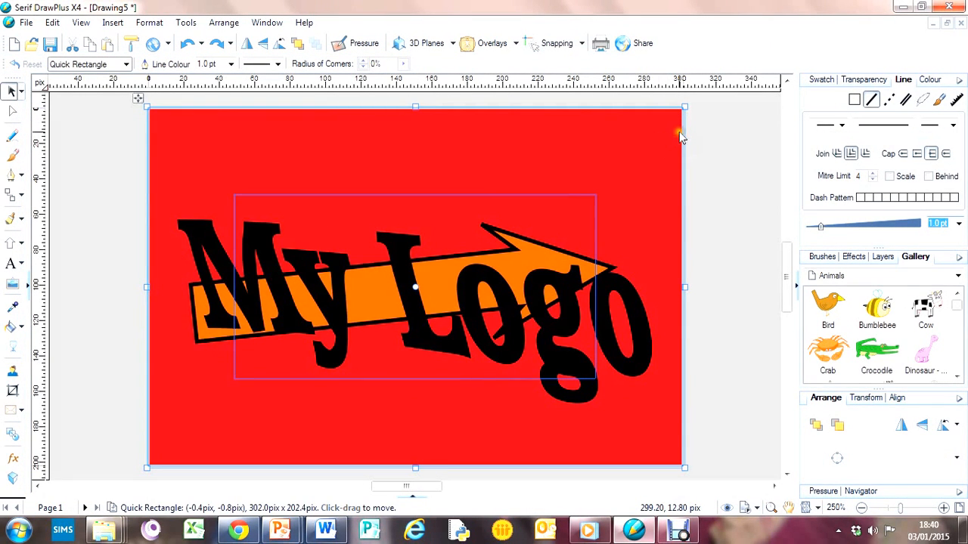
Shift the "My Logo" text slightly down and to the right, to about 15 px, 66 px
left_click(568, 261)
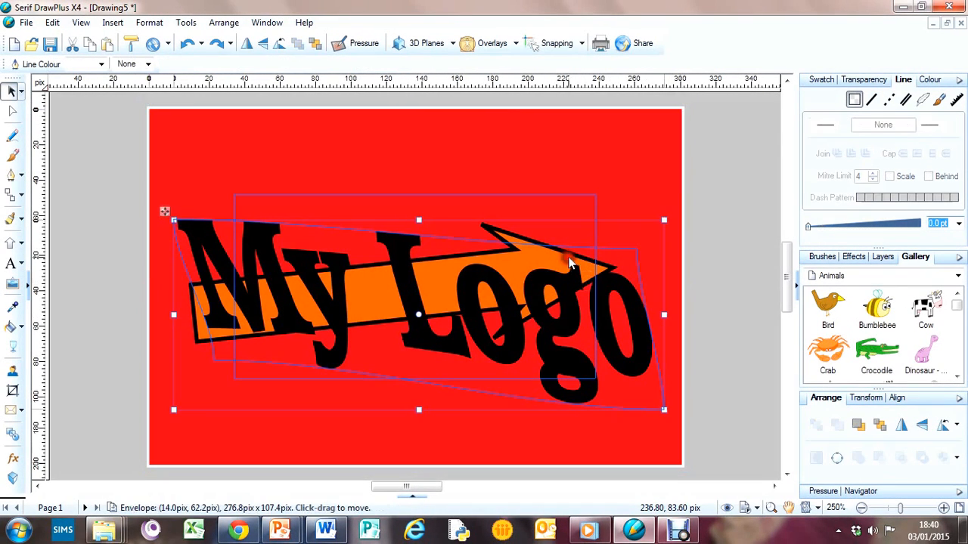
left_click_drag(575, 212, 597, 225)
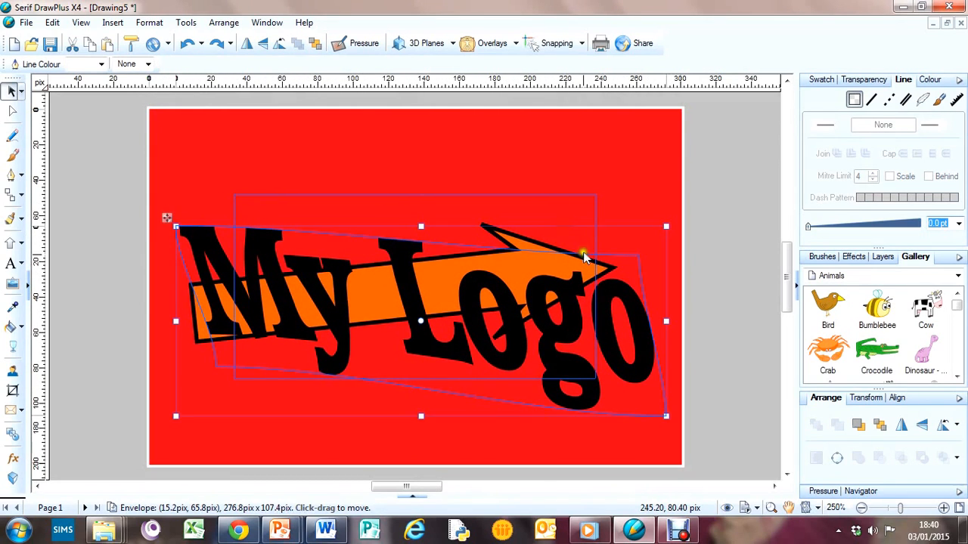
left_click(652, 177)
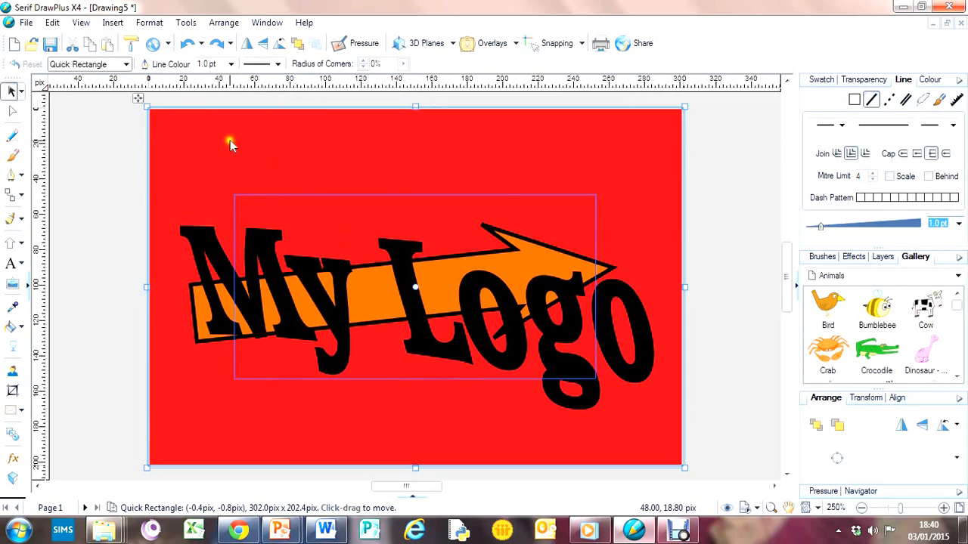
Rotate the "My Logo" text slightly clockwise to 356.75°, and nudge the red background rectangle slightly left to about -2.8 px, -0.4 px
left_click(604, 263)
left_click_drag(665, 220, 687, 242)
left_click(618, 165)
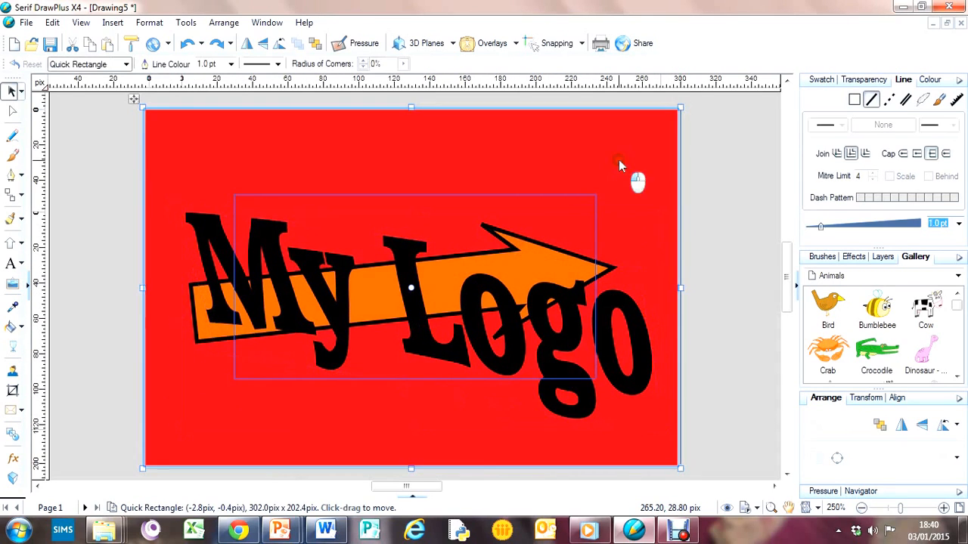
left_click(616, 271)
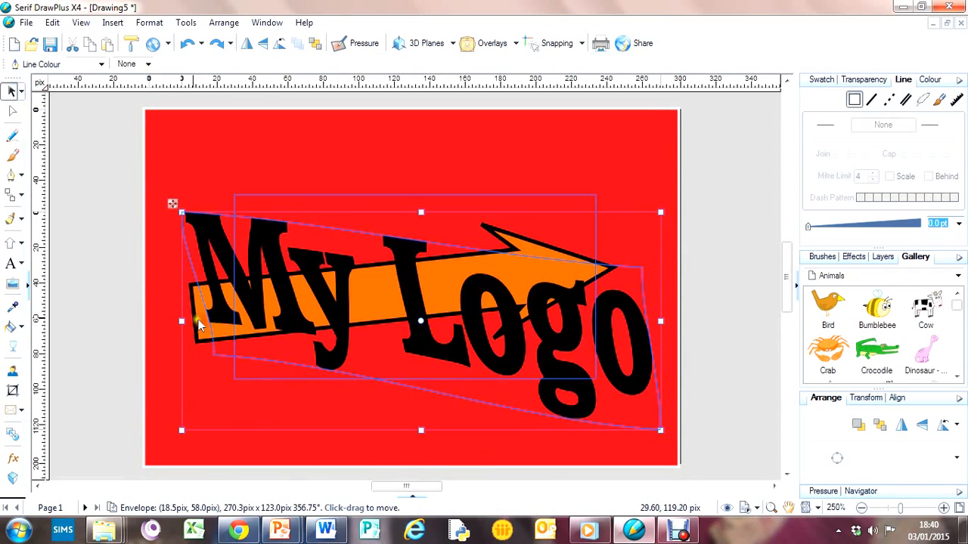
left_click(167, 263)
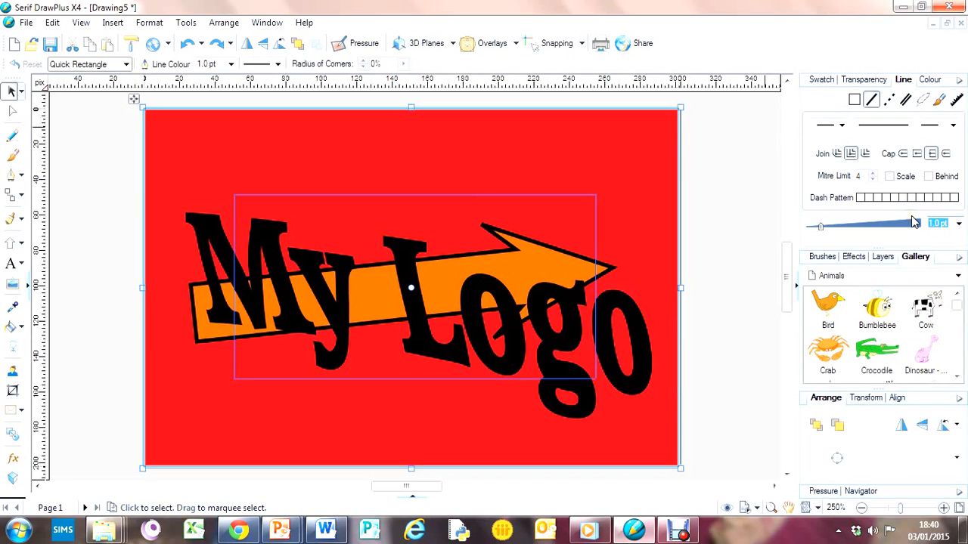
left_click(685, 134)
Export the whole page as a JPEG image named MyLogo into the personal Pictures folder
left_click(25, 22)
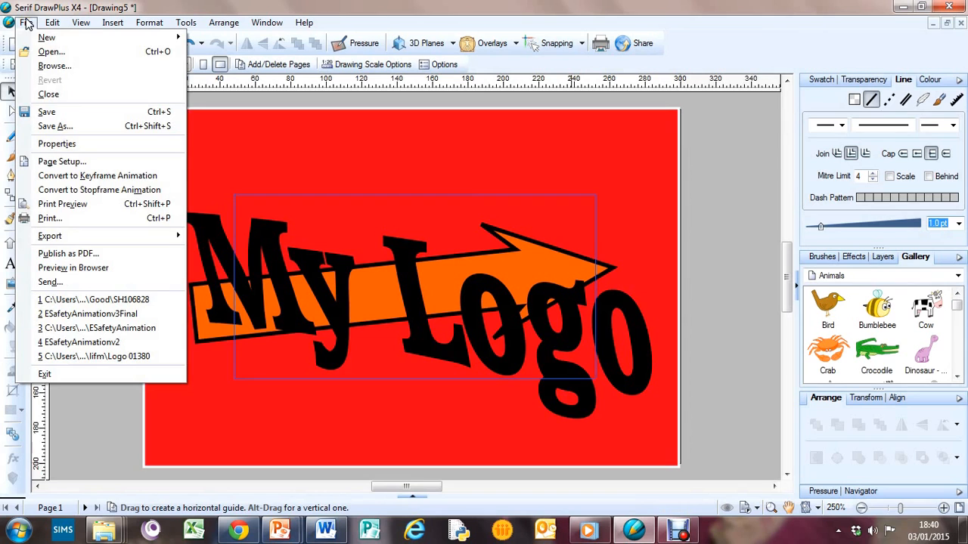
mouse_move(126, 241)
left_click(203, 237)
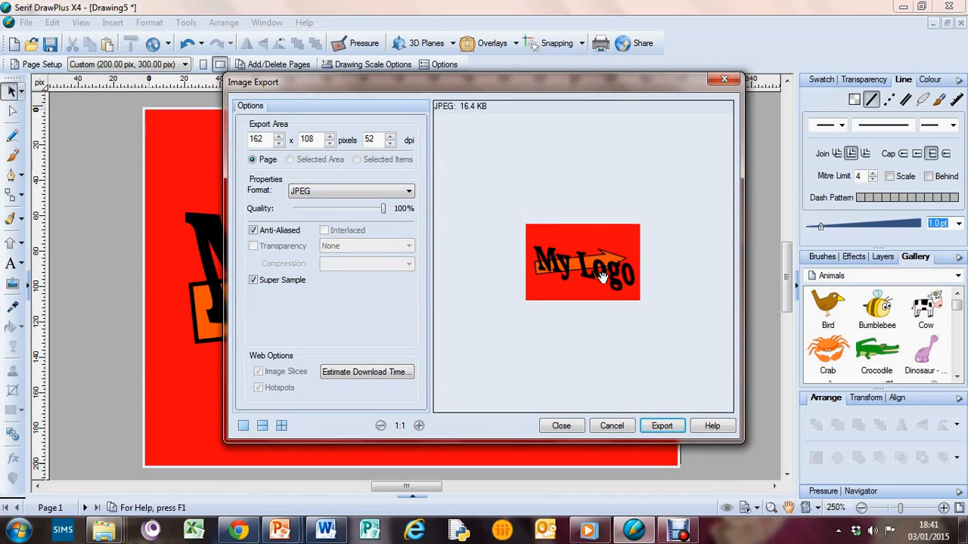
left_click(406, 196)
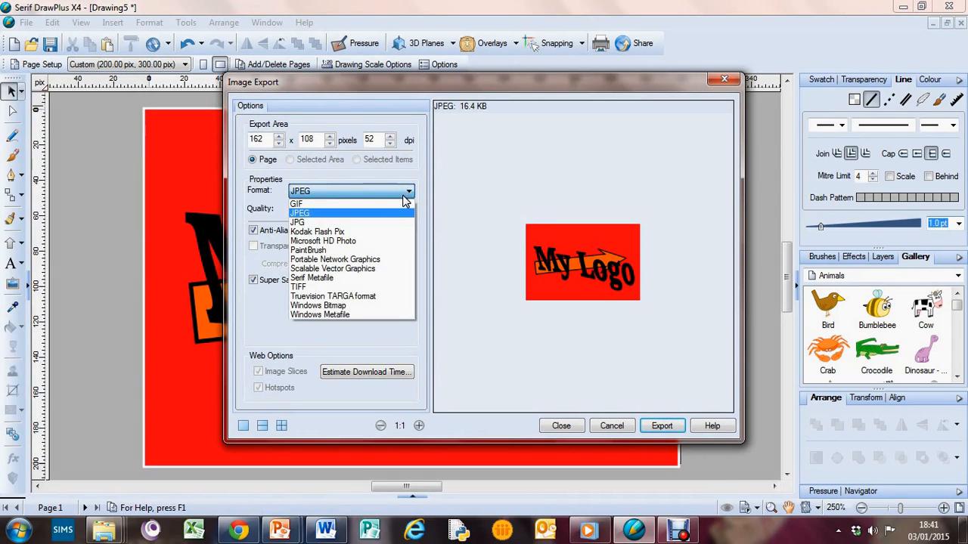
left_click(406, 194)
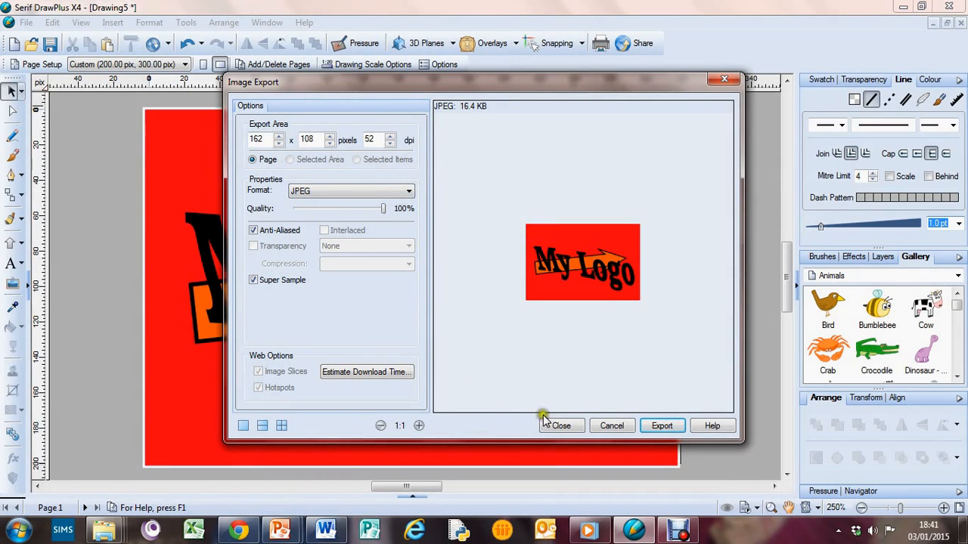
left_click(662, 426)
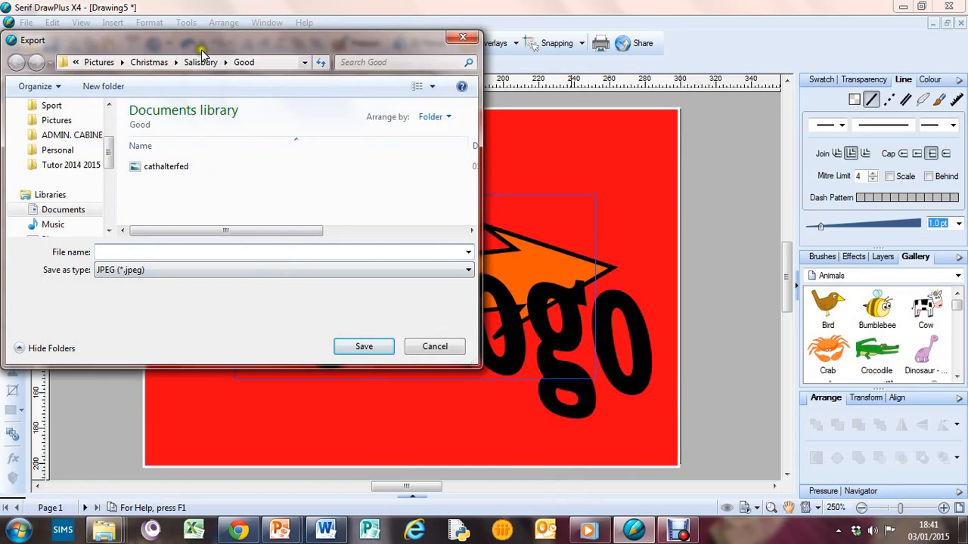
left_click(97, 63)
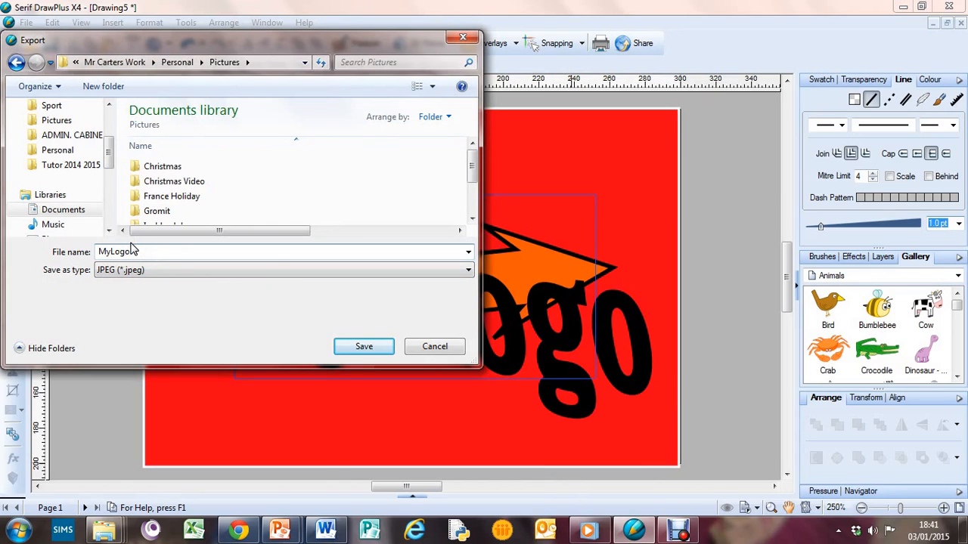
left_click(347, 350)
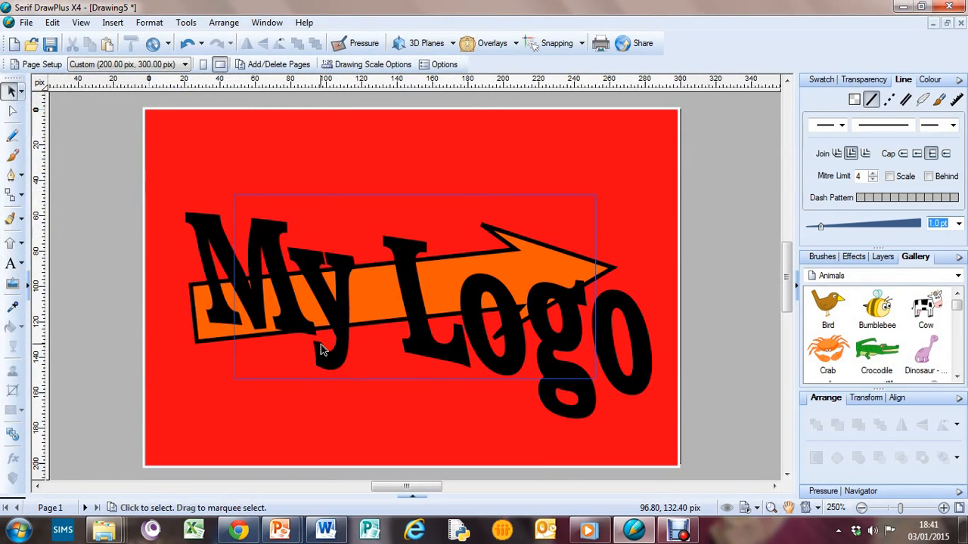
Switch to Word and insert the MyLogo picture from the personal Pictures folder into the blank document
left_click(326, 529)
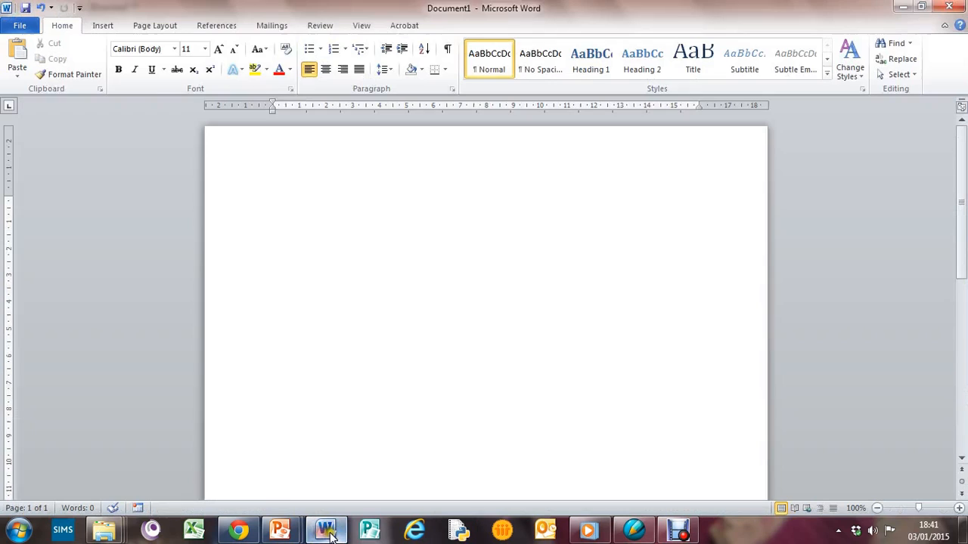
left_click(99, 25)
left_click(149, 60)
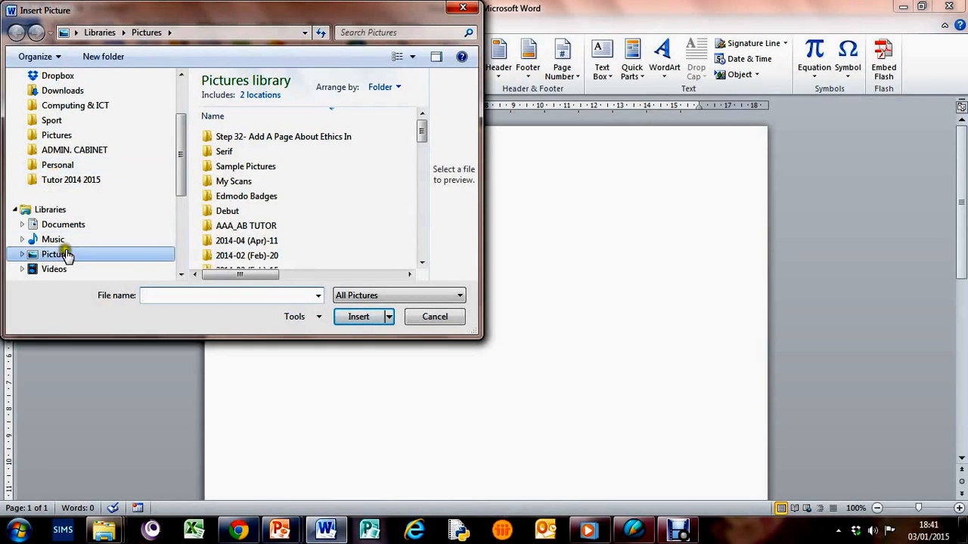
left_click(62, 135)
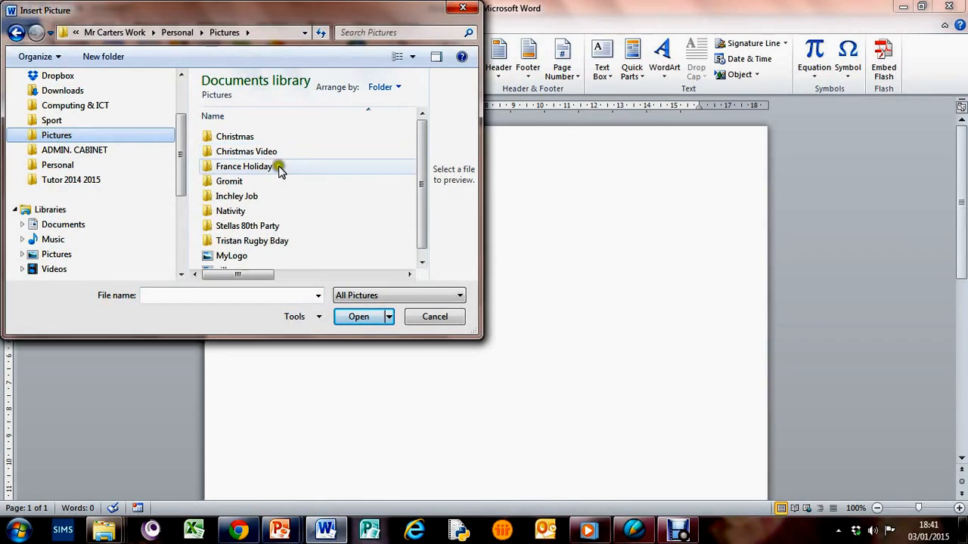
left_click(227, 256)
left_click(357, 316)
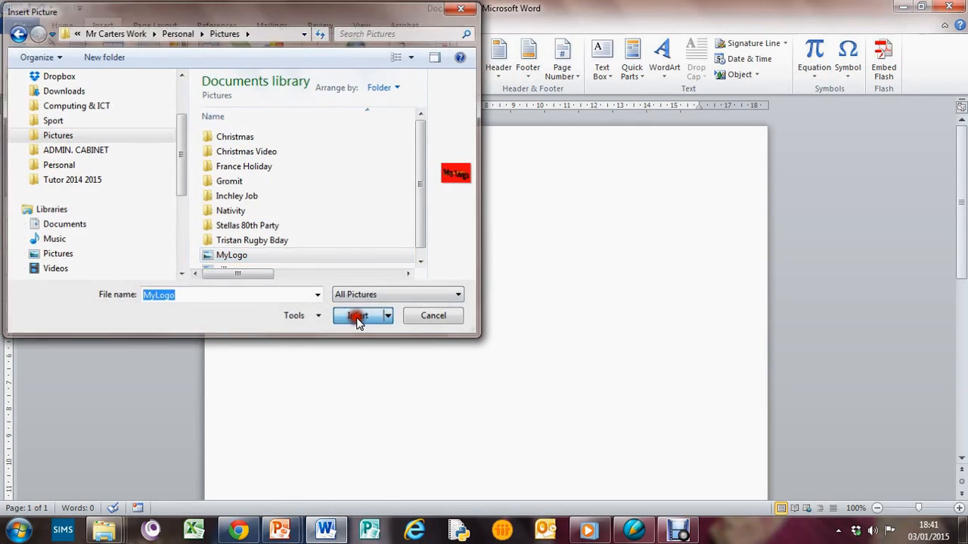
left_click(558, 262)
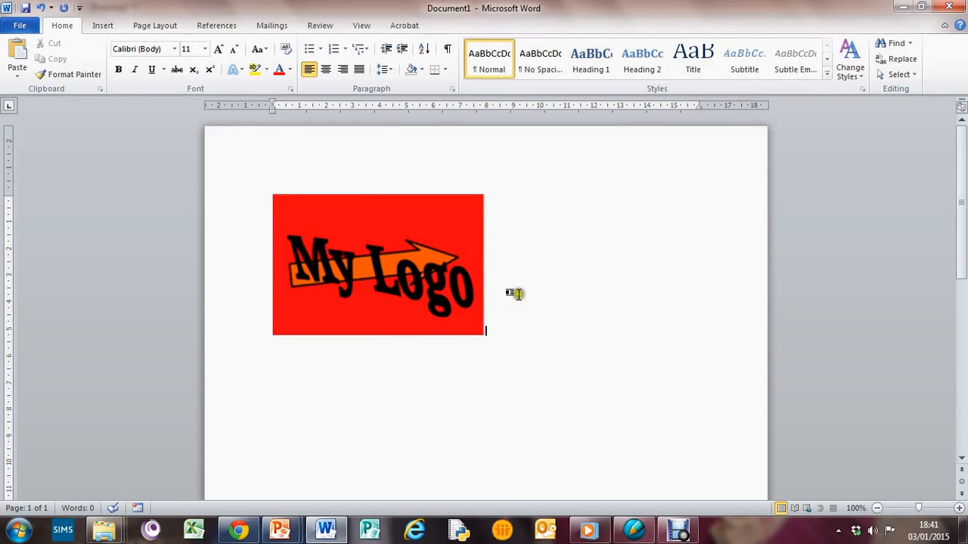
Shrink the inserted logo picture proportionally in two stages, to about 5.1 cm and finally about 4.2 cm wide
left_click(439, 310)
left_click_drag(482, 338, 409, 286)
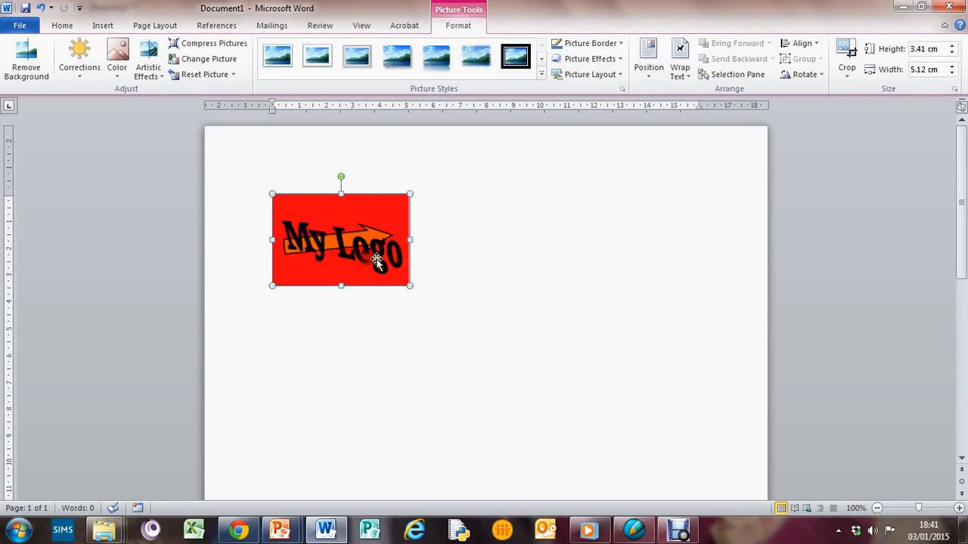
left_click(432, 296)
left_click(408, 278)
left_click_drag(412, 286, 385, 268)
left_click(505, 260)
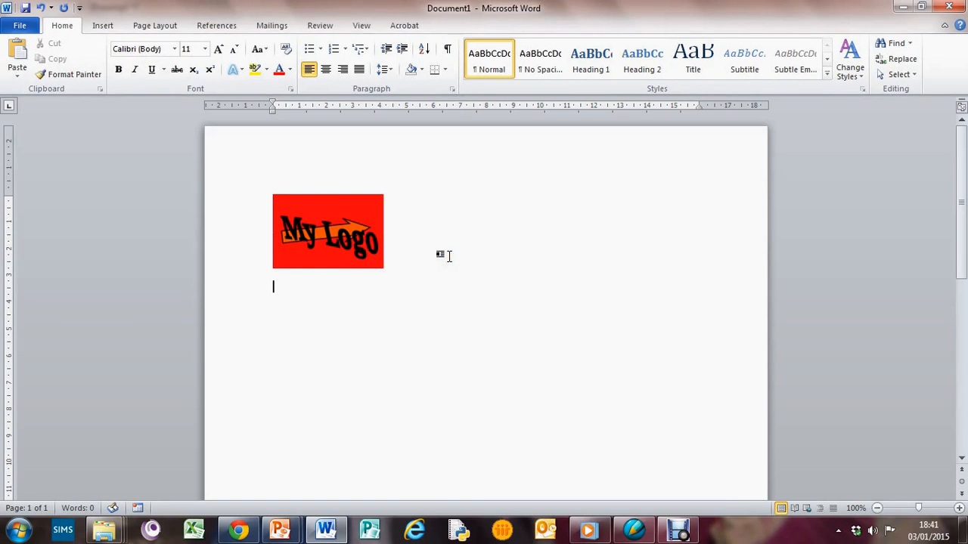
left_click(362, 240)
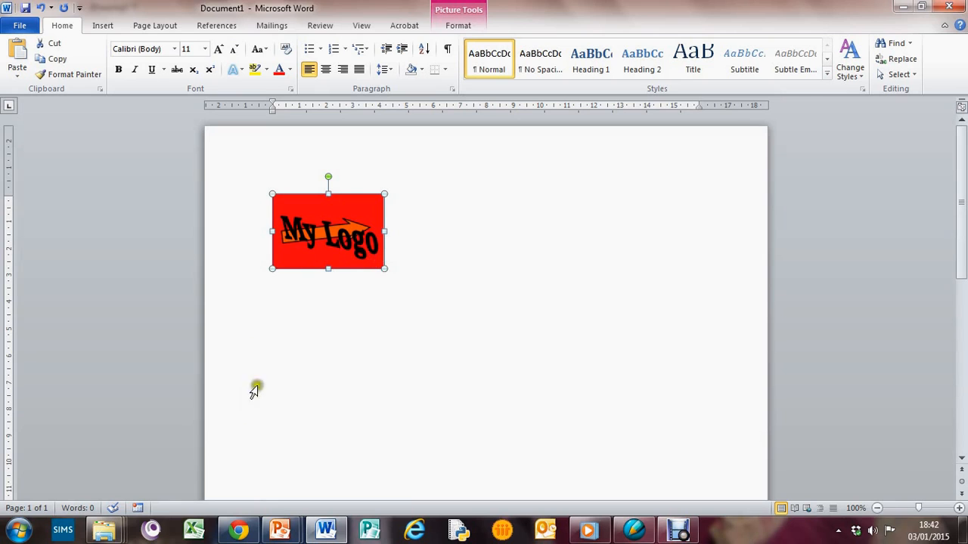
Switch to Windows Explorer, view the MyLogo image from the personal Pictures folder, close it, and return to DrawPlus
left_click(104, 531)
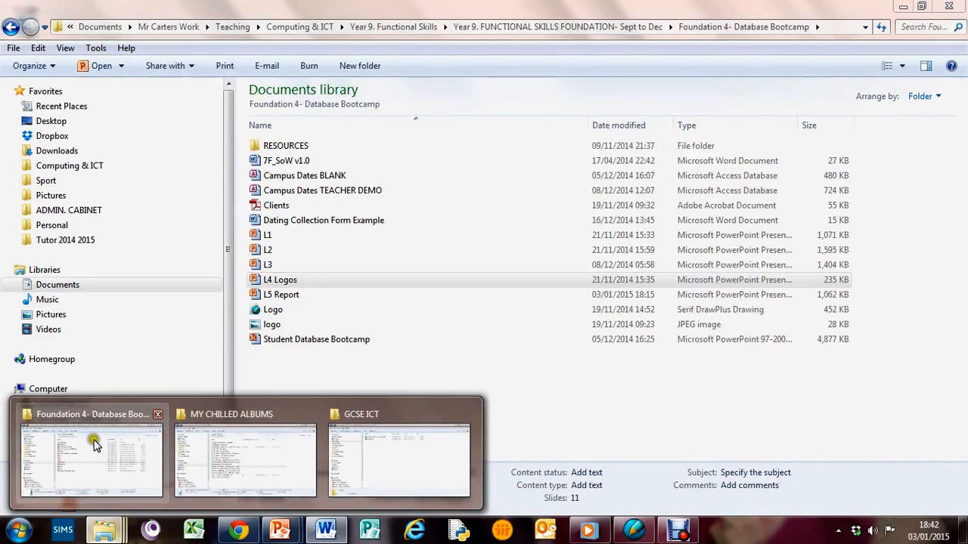
left_click(91, 449)
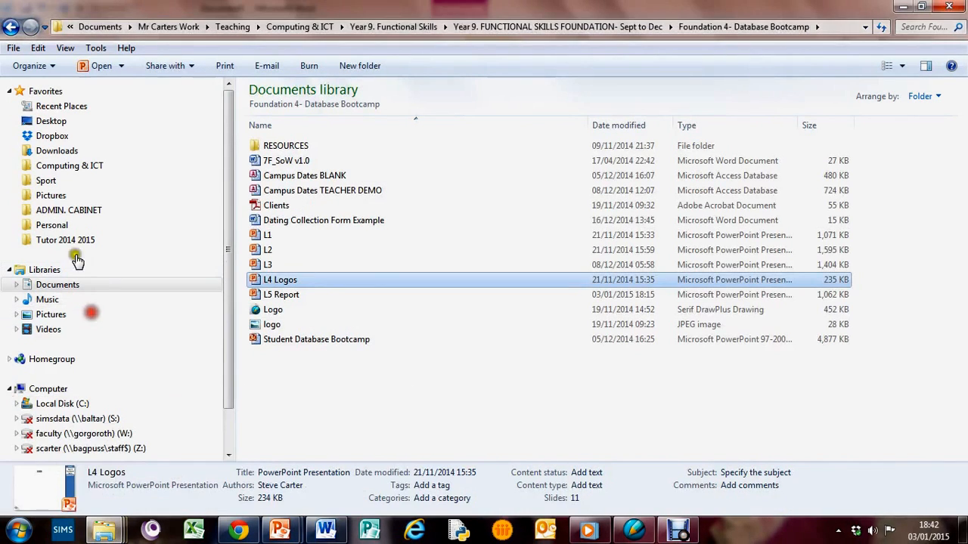
left_click(97, 196)
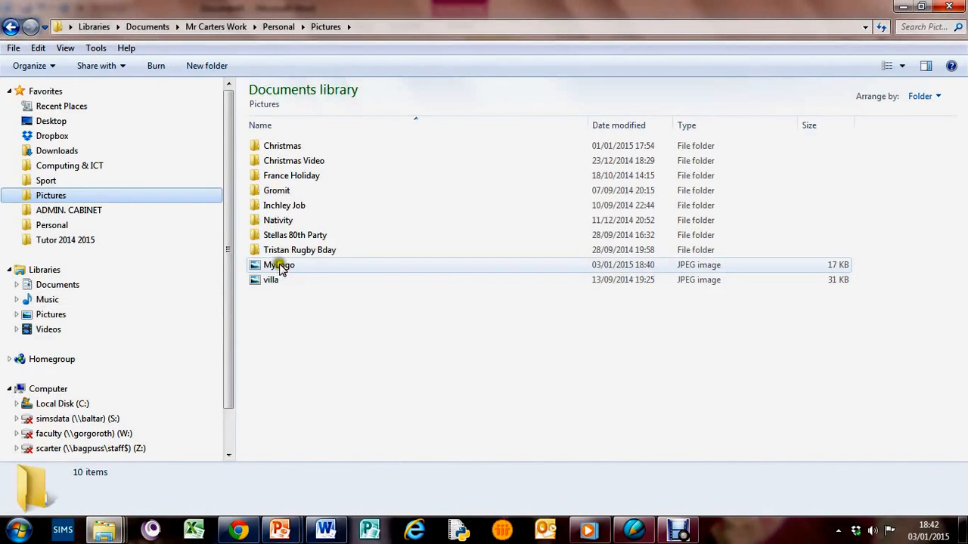
left_click(284, 272)
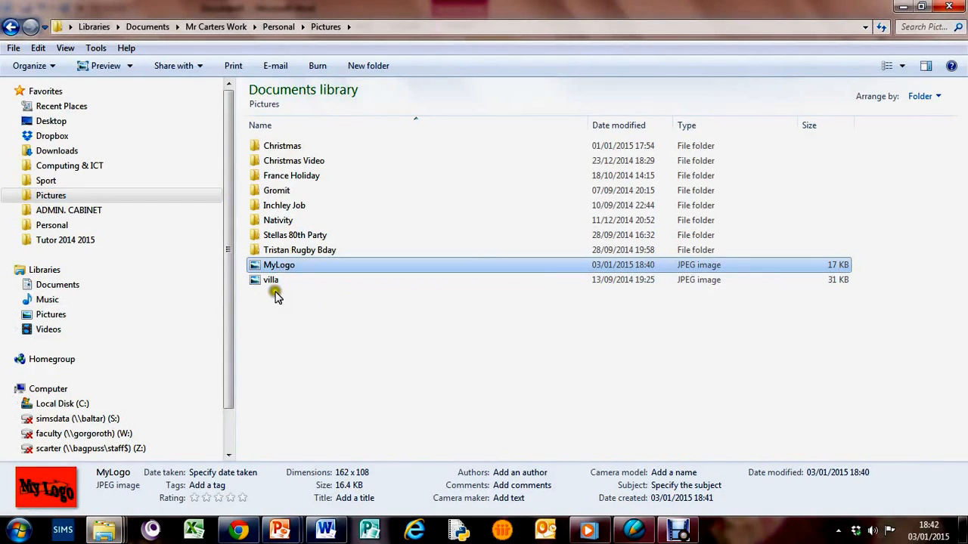
double_click(288, 270)
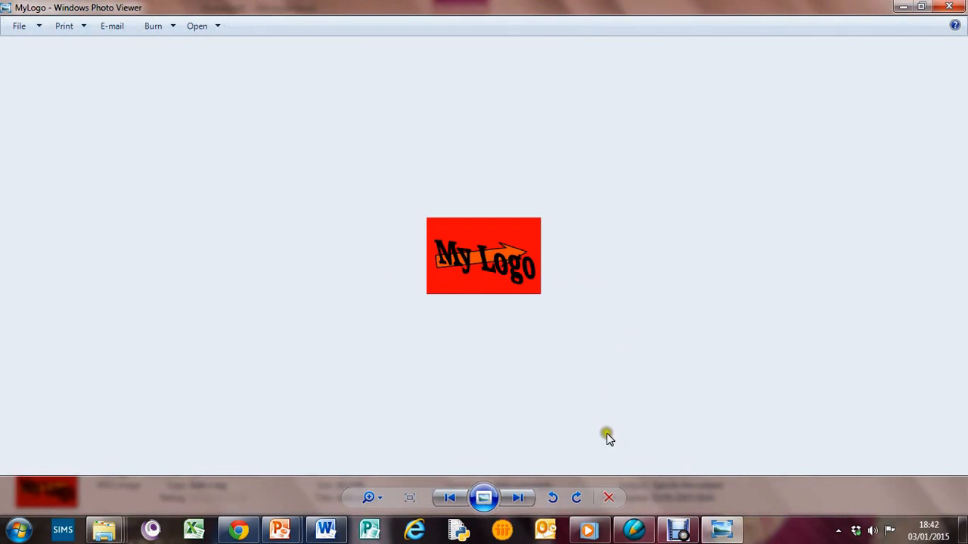
left_click(949, 7)
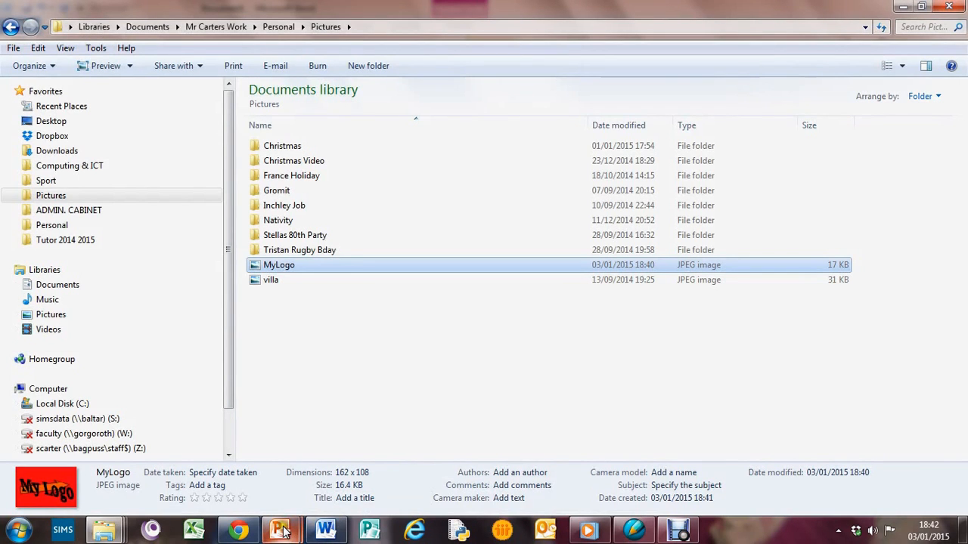
left_click(637, 527)
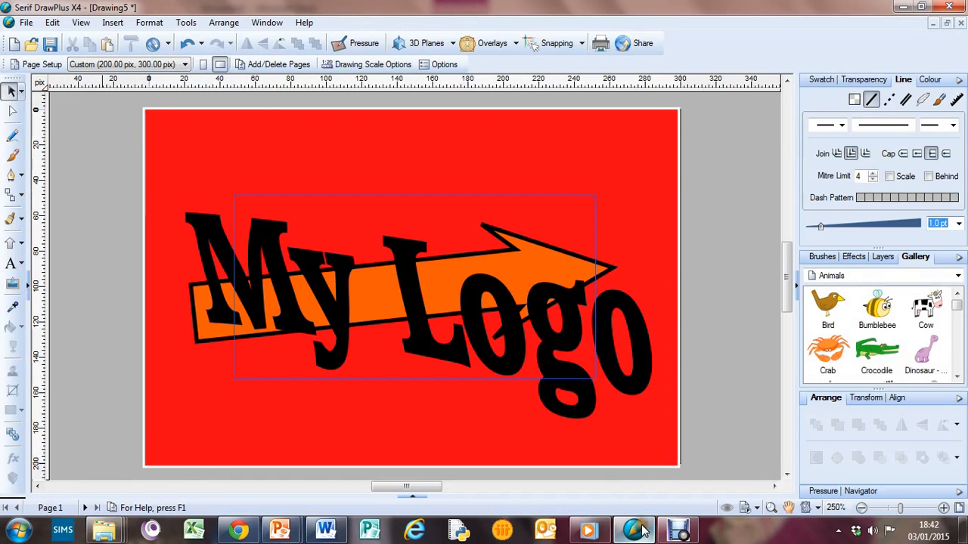